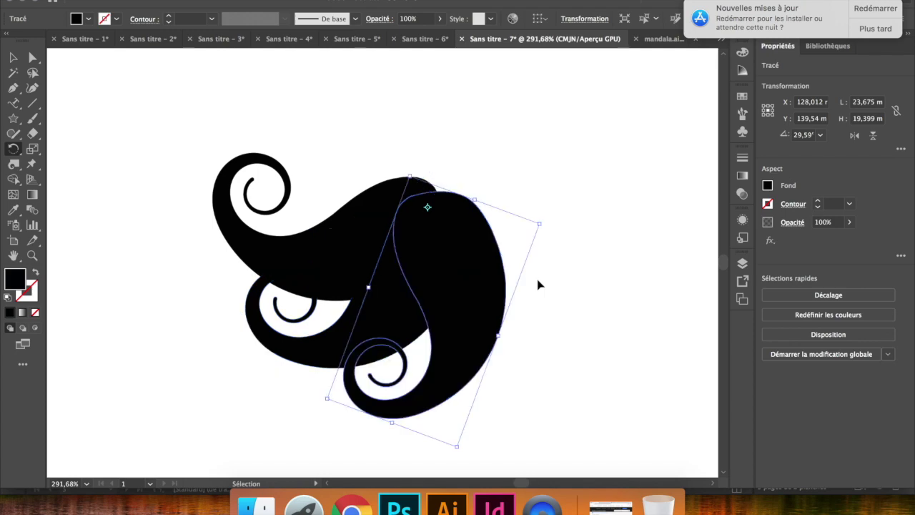
key("super+d")
key("super+d")
key("super+d")
key("super+d")
key("super+d")
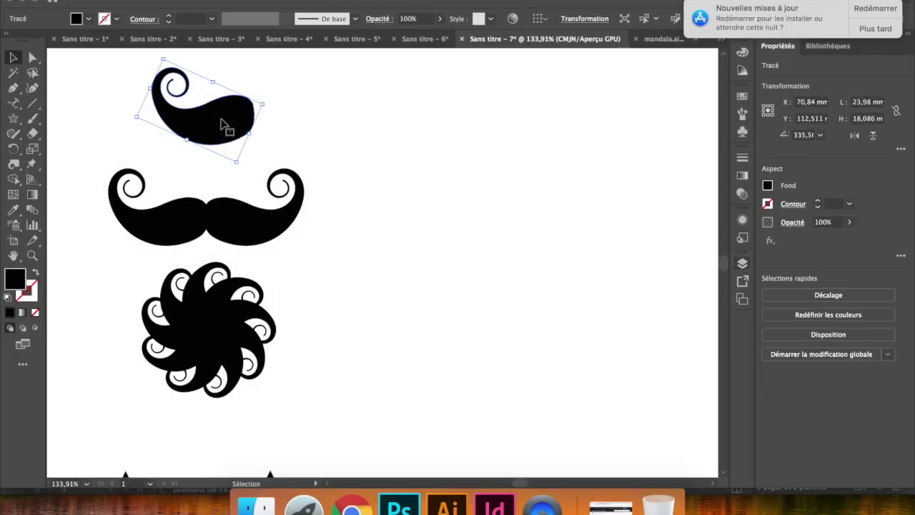
Repeat the rotation to finish the paisley flower, then place a paisley copy to its right
mouse_move(222, 125)
left_mouse_down("alt")
mouse_move(529, 200)
mouse_move(312, 236)
mouse_move(522, 224)
mouse_move(552, 235)
left_mouse_up("alt")
scroll(529, 200, "up", 3)
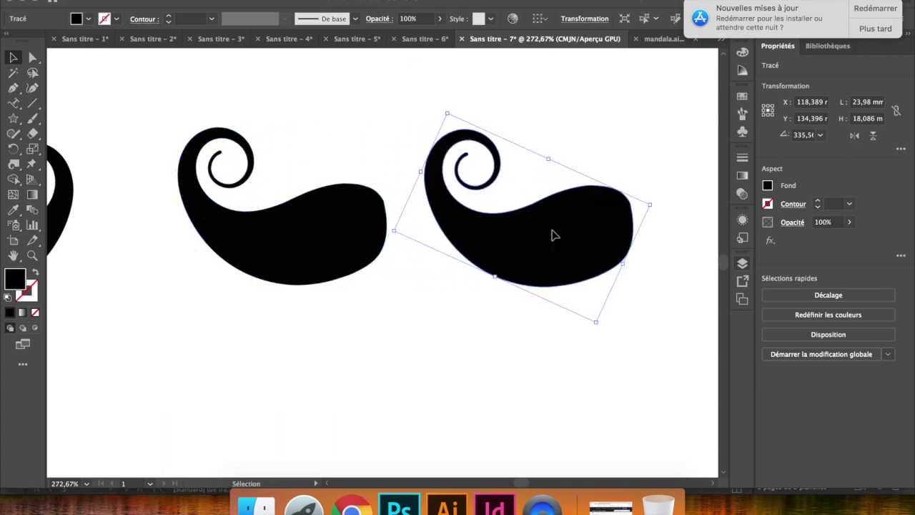
right_click(552, 234)
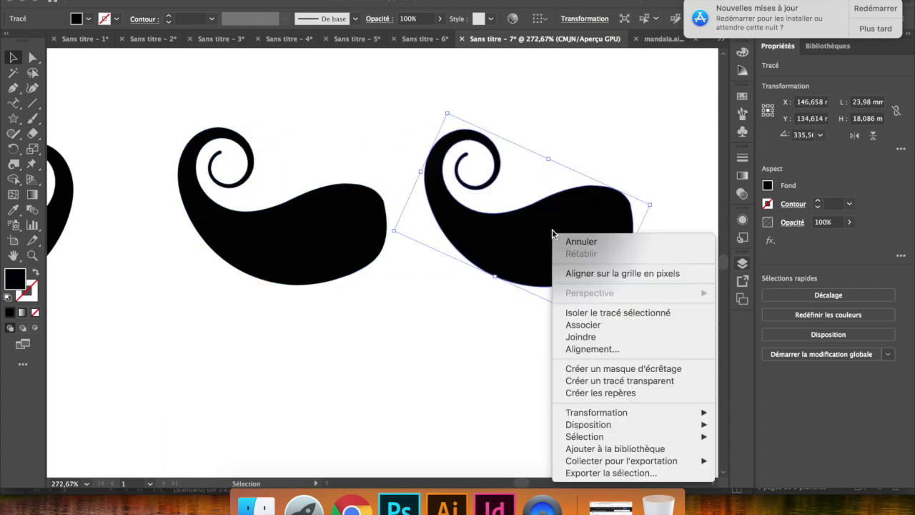
mouse_move(596, 412)
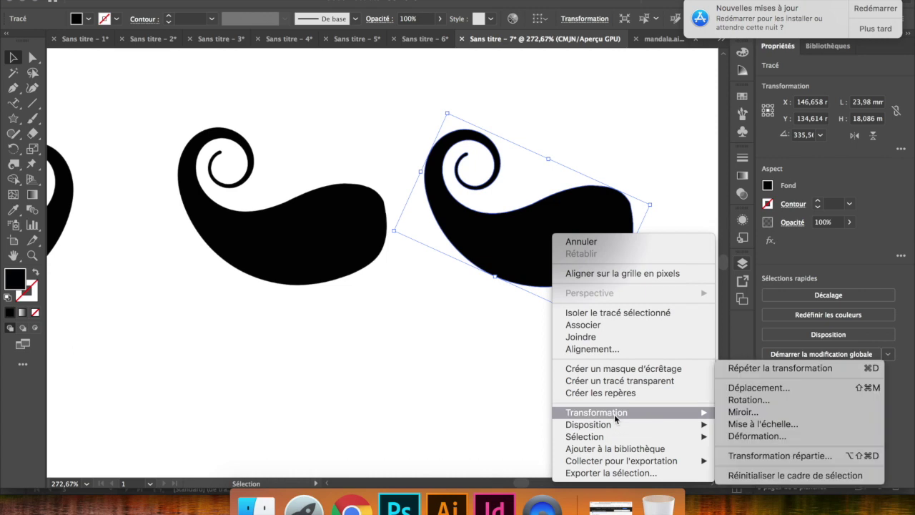
Mirror the copied paisley across the Vertical axis at 90° in the Miroir dialog
left_click(757, 412)
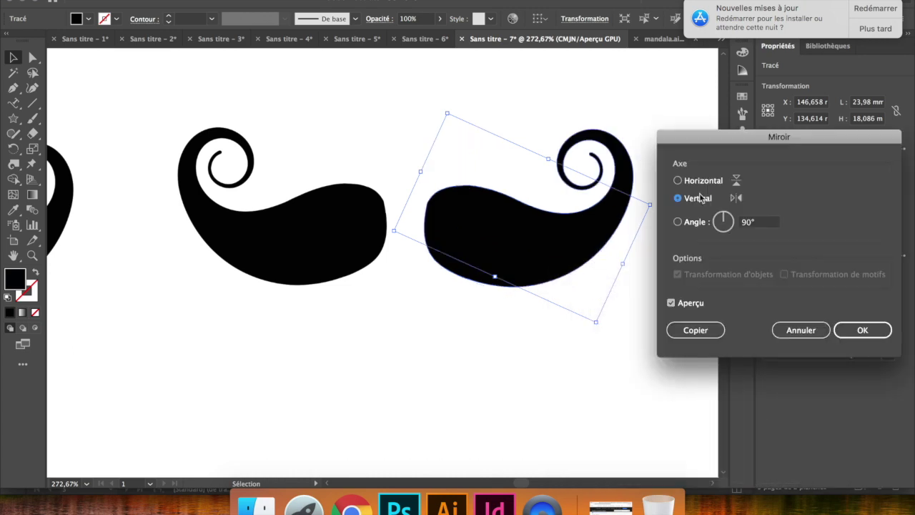
left_click(693, 183)
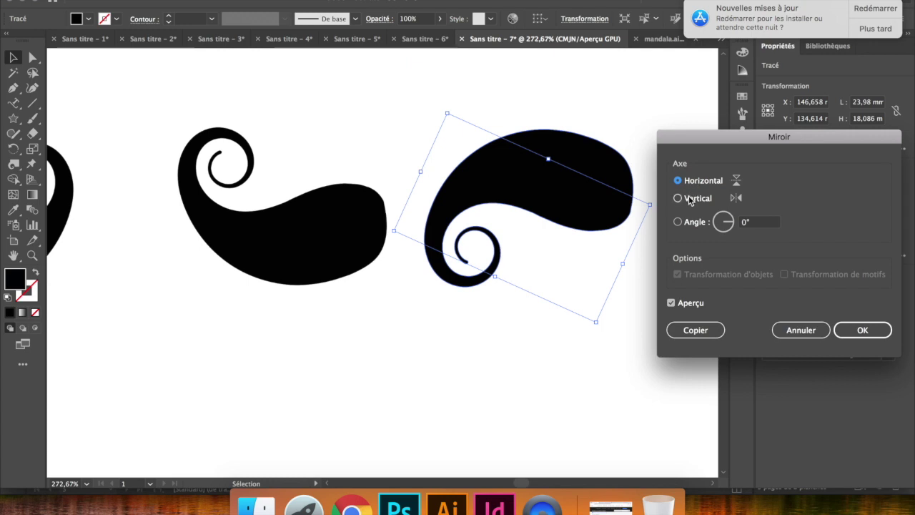
left_click(688, 201)
left_click(682, 222)
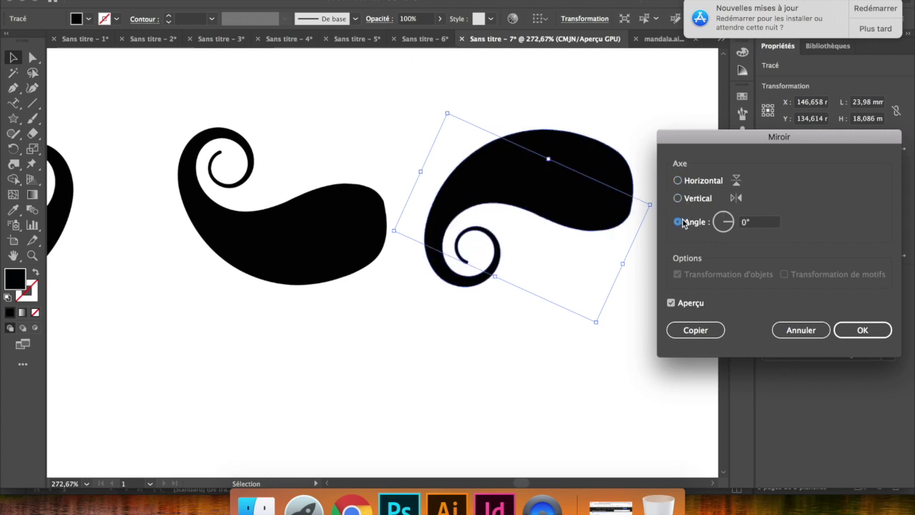
left_click(721, 224)
left_click_drag(722, 224, 729, 223)
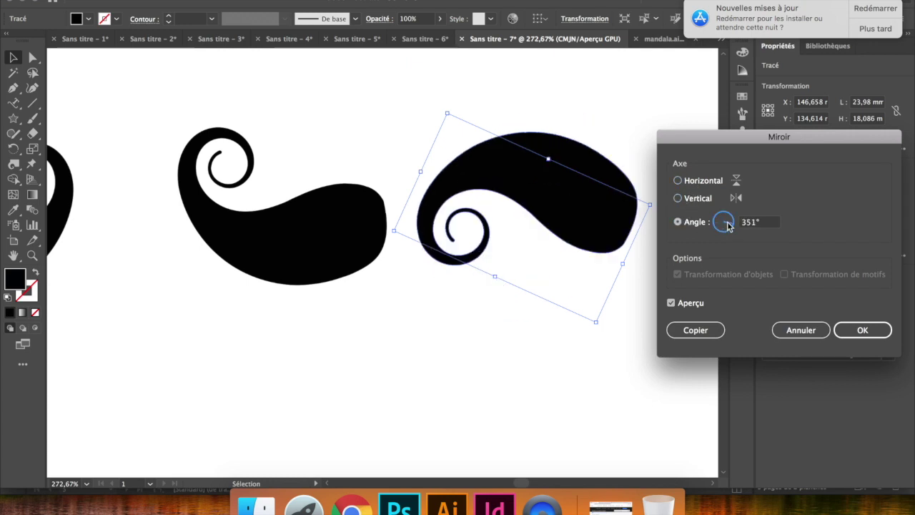
left_click(698, 203)
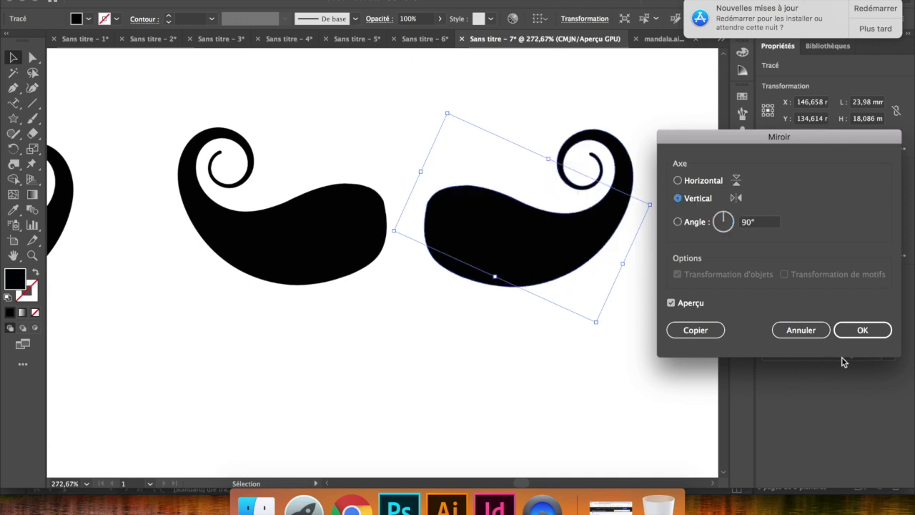
left_click(861, 338)
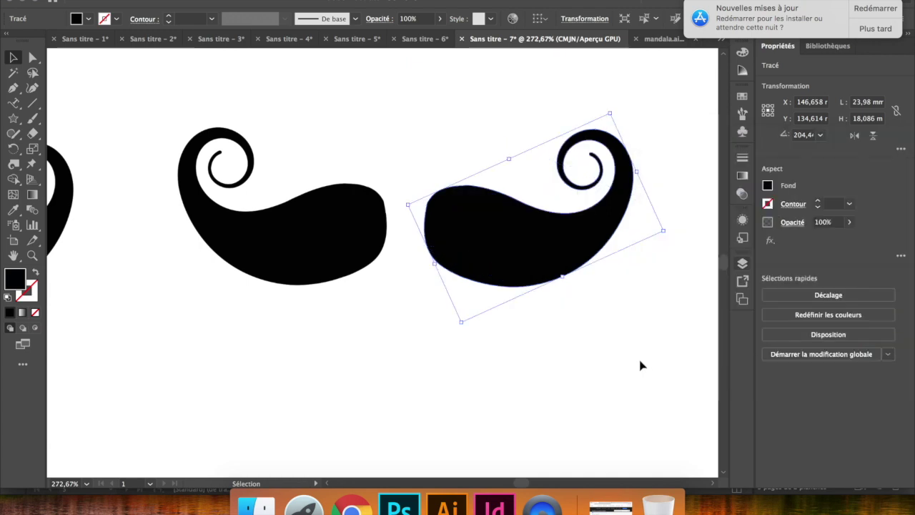
Overlap the mirrored half with the original and vertically centre both mustache halves
left_click(639, 362)
left_click_drag(512, 246, 465, 249)
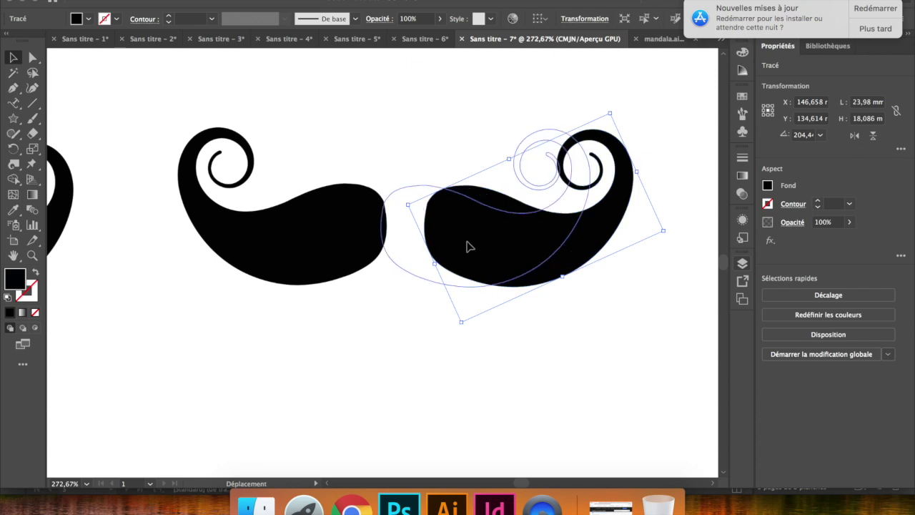
left_click(398, 332)
left_click_drag(335, 343, 457, 180)
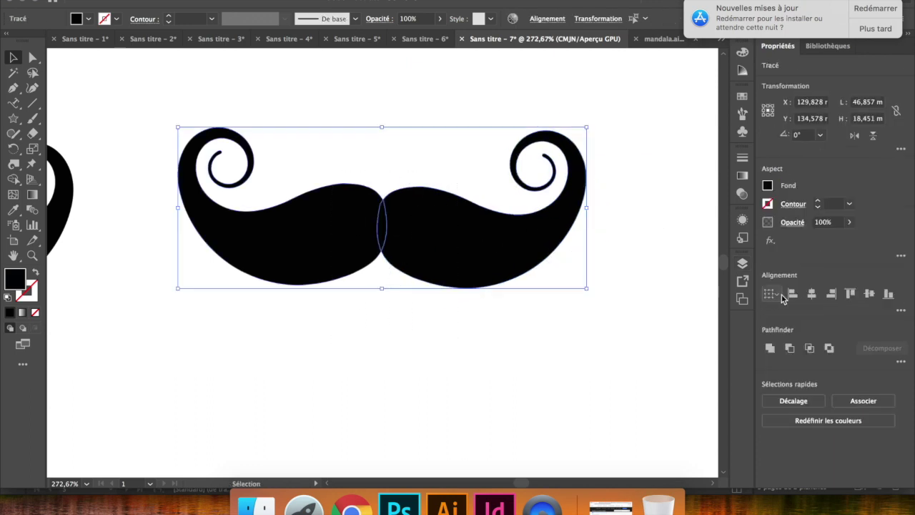
left_click(866, 299)
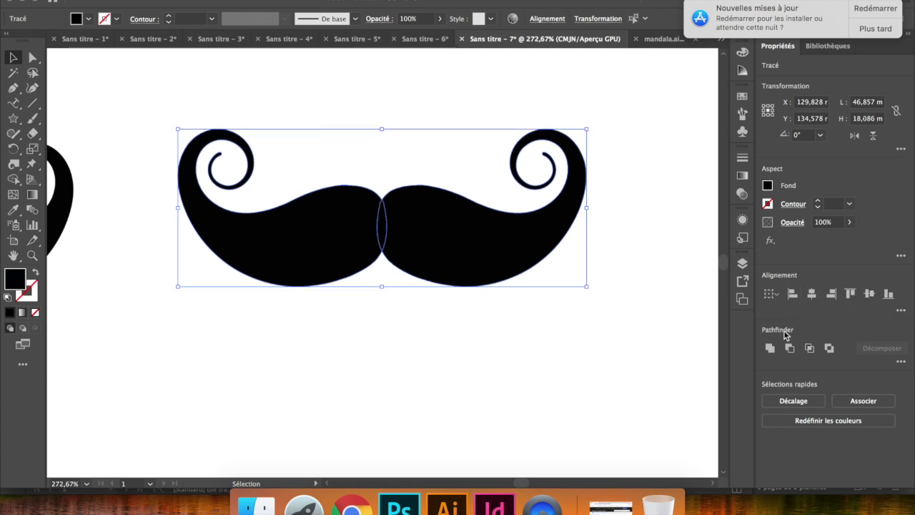
left_click(770, 348)
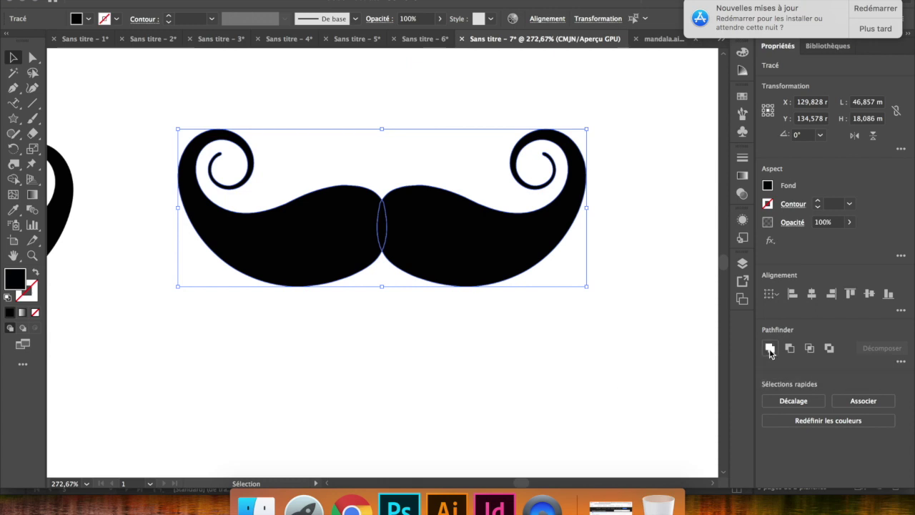
Check the united mustache in Outline view, return to Preview, deselect and zoom out
key("ctrl+y")
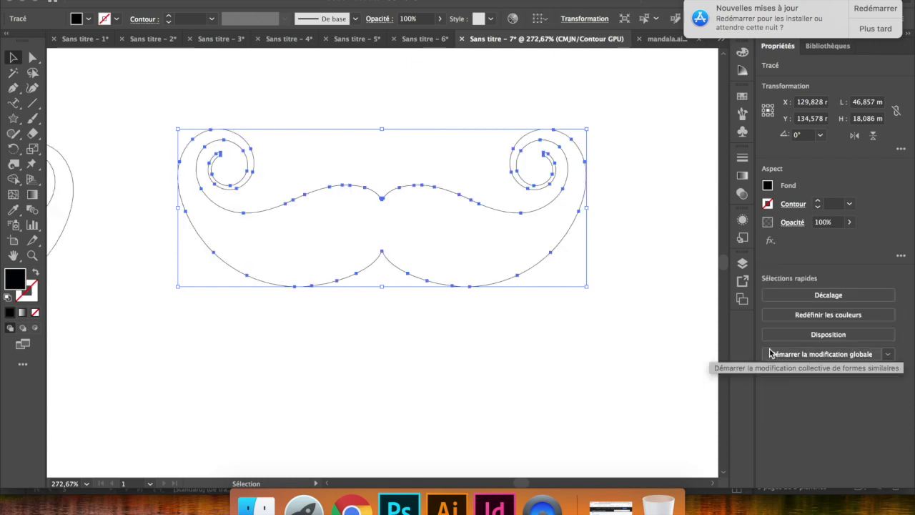
key("ctrl+y")
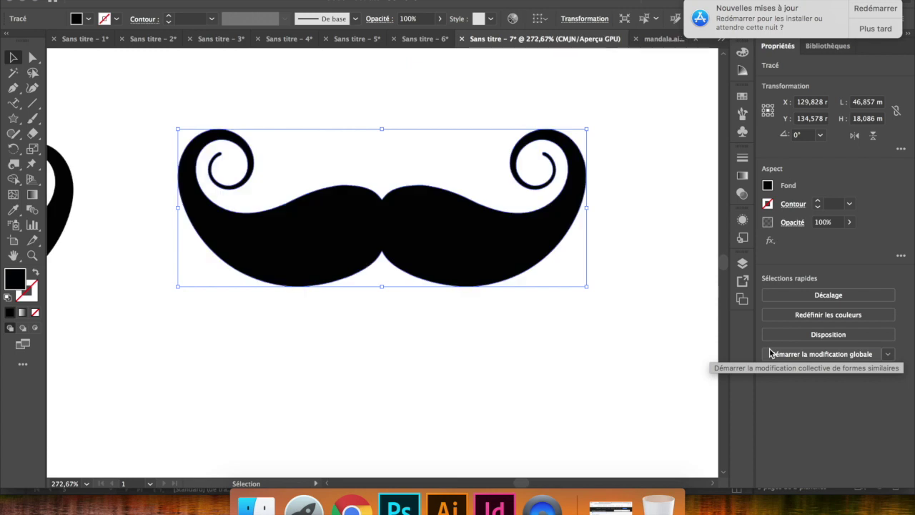
left_click(541, 331)
scroll(541, 330, "down", 3)
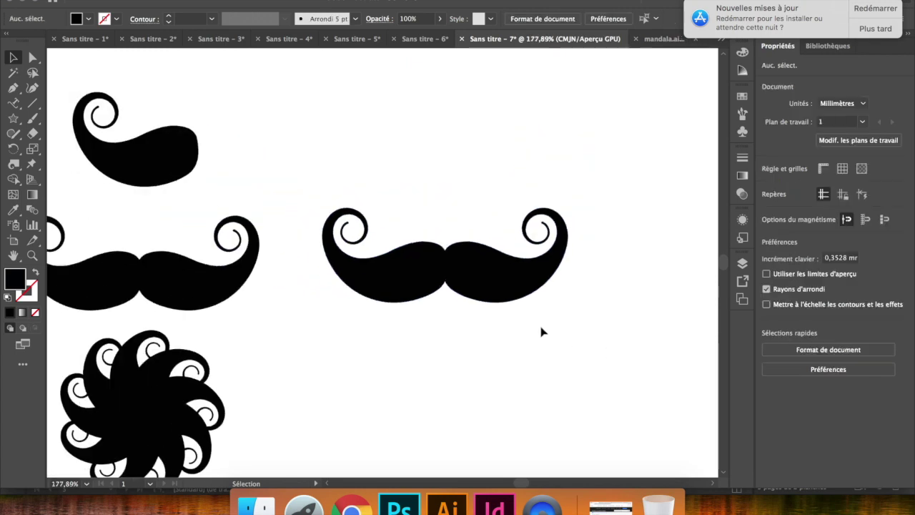
Delete the extra mustache and place a full-size copy of the paisley to the right
left_click(404, 259)
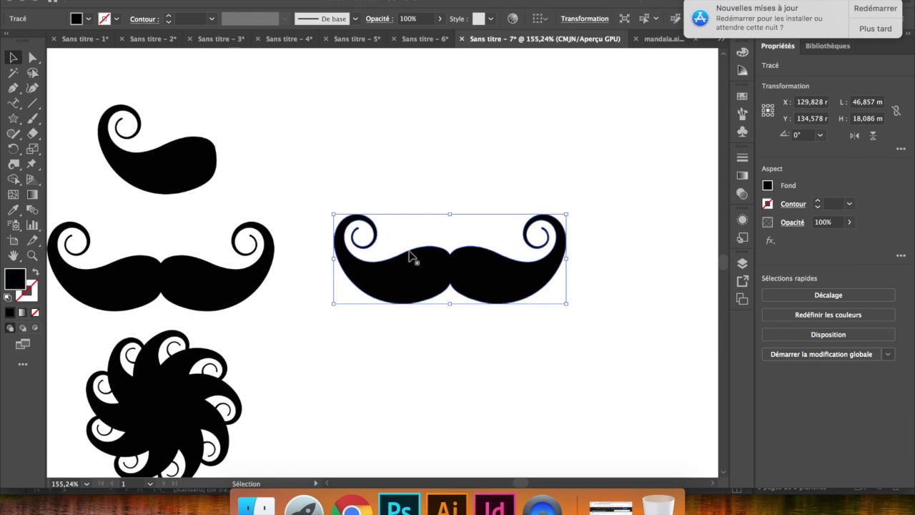
key("Delete")
left_click(207, 179)
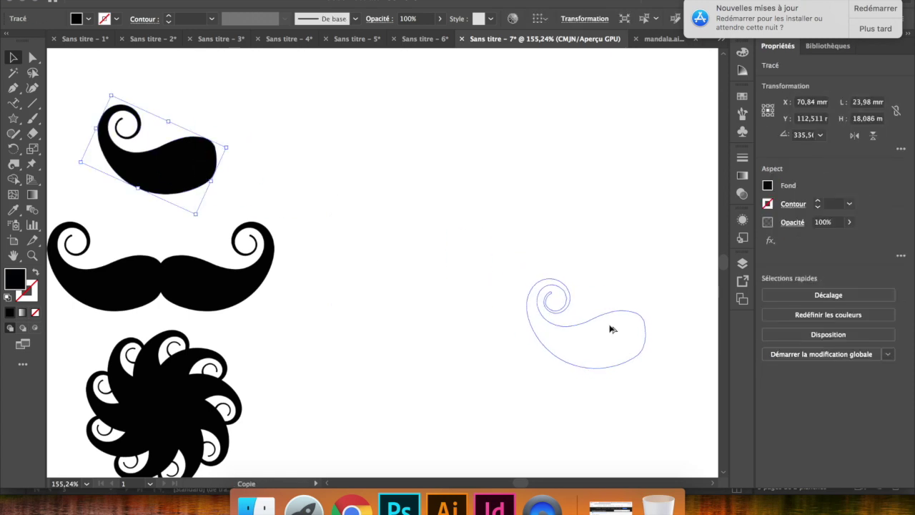
left_click_drag(193, 168, 541, 296)
scroll(541, 298, "up", 3)
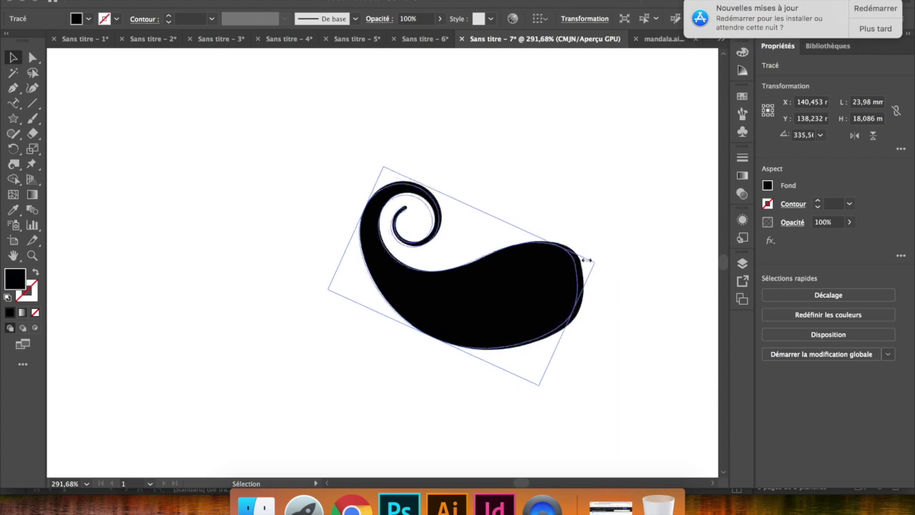
mouse_move(604, 261)
left_mouse_down()
mouse_move(473, 274)
mouse_move(438, 294)
left_mouse_up()
key("ctrl+z")
key("ctrl+z")
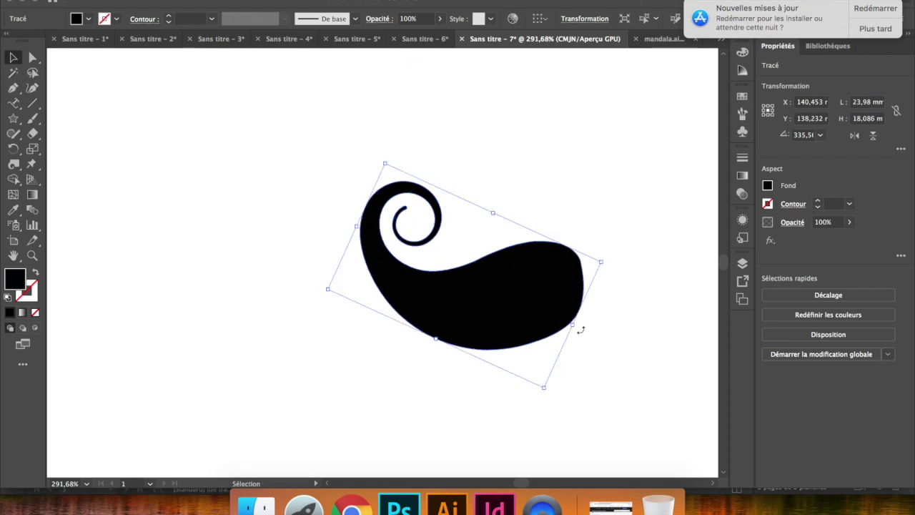
Rotate the paisley copy to about 355° and move it up and left
left_click_drag(547, 396, 586, 318)
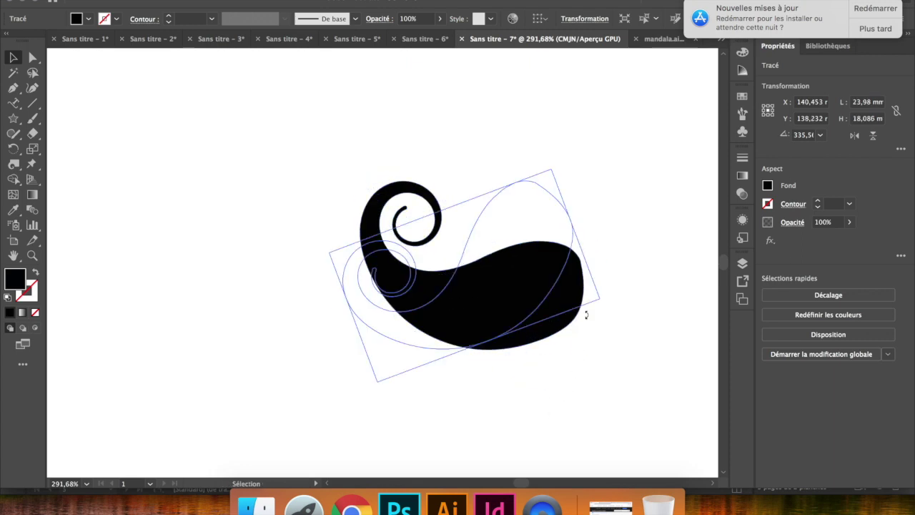
left_click_drag(530, 283, 527, 285)
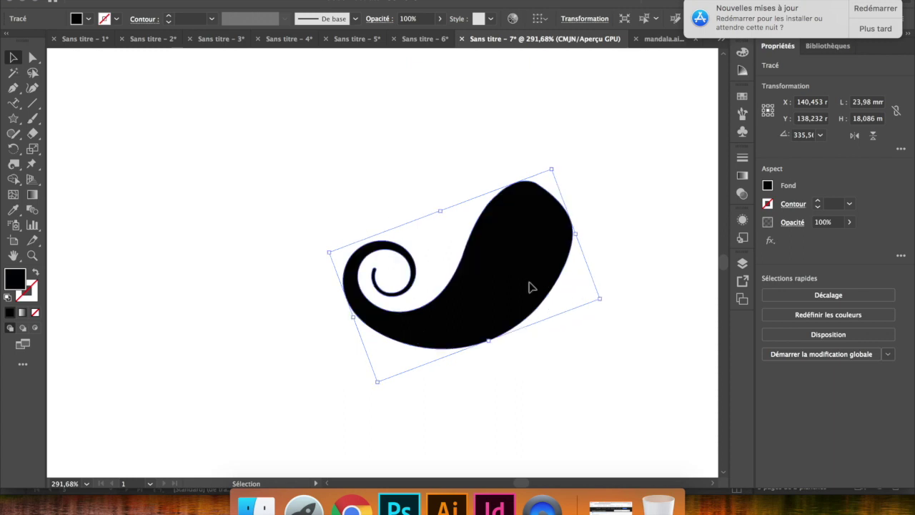
left_click_drag(552, 164, 529, 215)
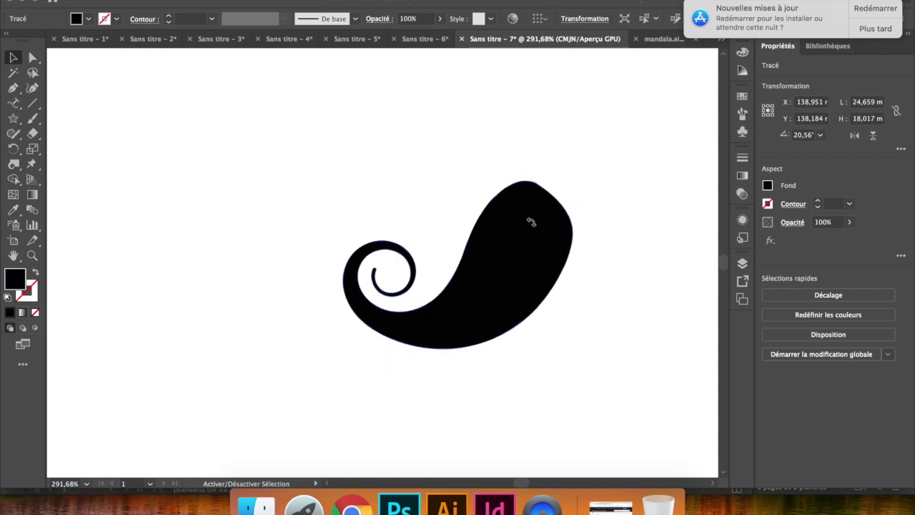
left_click_drag(529, 216, 527, 243)
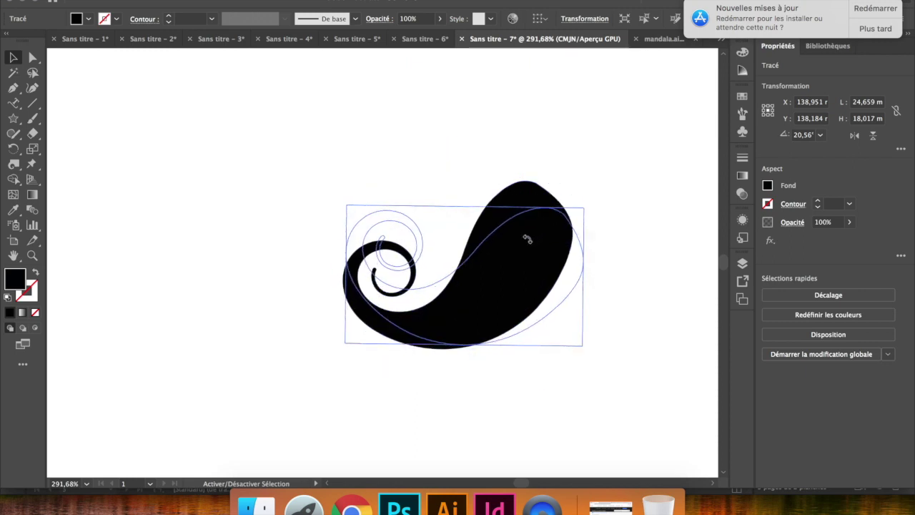
left_click(542, 172)
left_click_drag(541, 276, 405, 239)
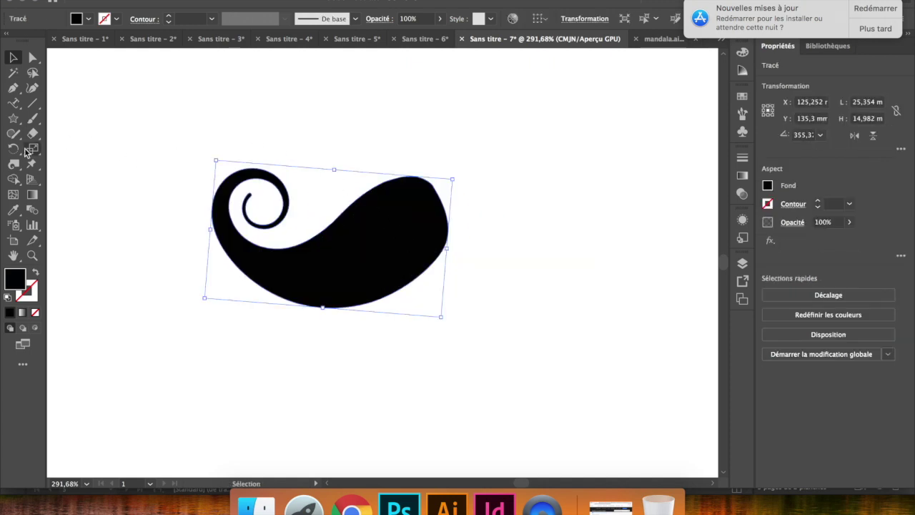
left_click(13, 149)
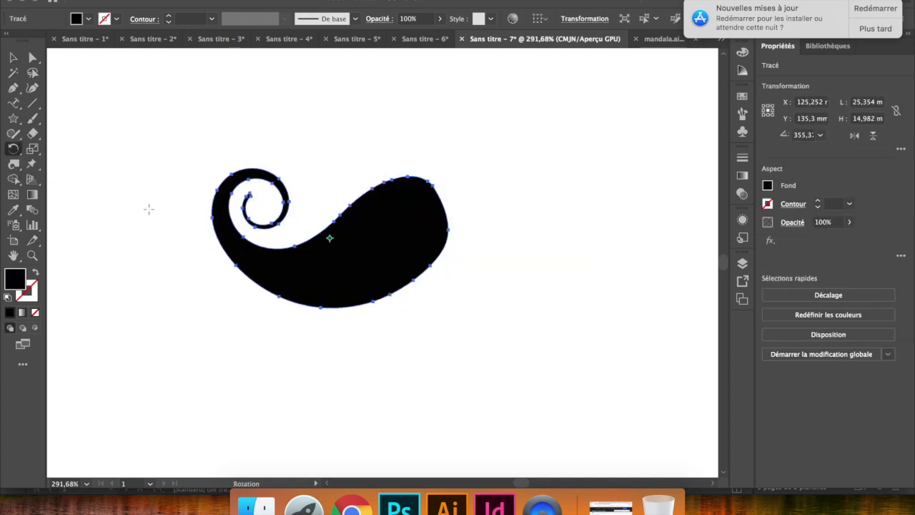
Place the rotation pivot on the paisley's rounded end and tilt the shape to about 349.5°
left_click_drag(181, 228, 334, 298)
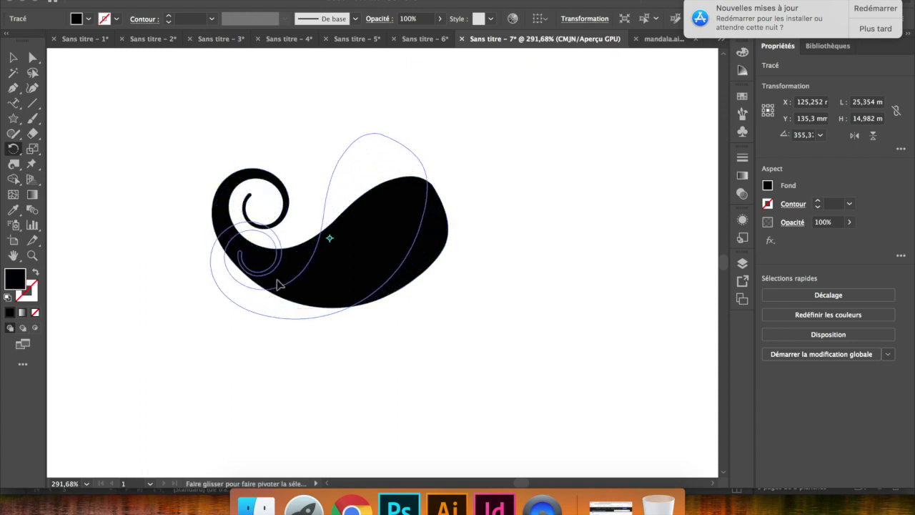
left_click_drag(341, 305, 341, 172)
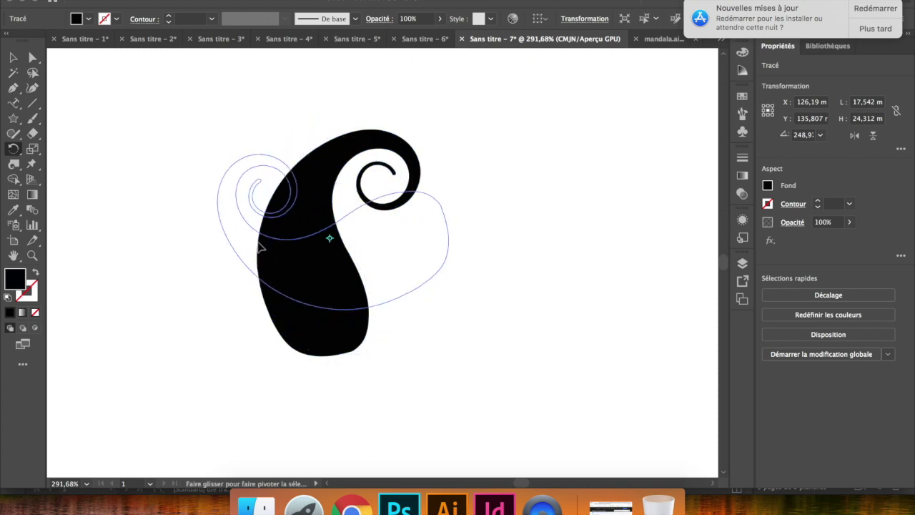
left_click_drag(342, 172, 275, 250)
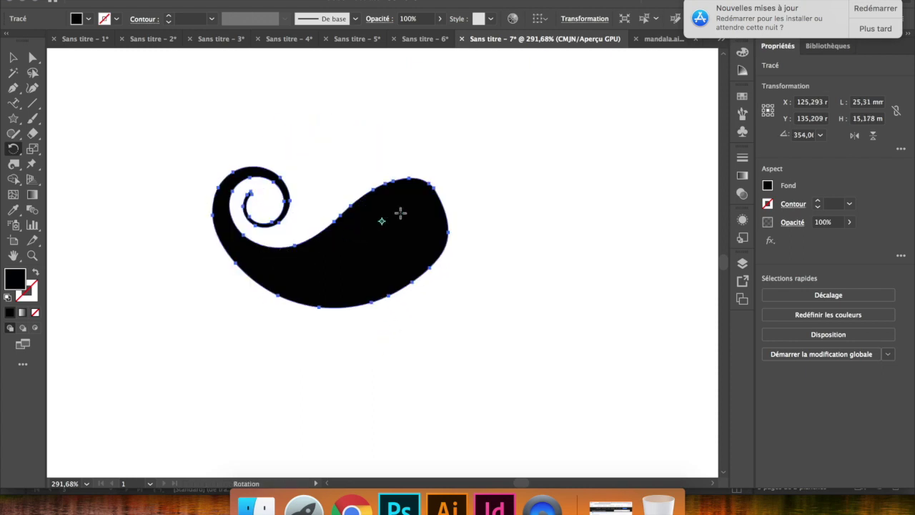
left_click(391, 162)
left_click_drag(390, 151, 424, 205)
left_click_drag(347, 217, 363, 171)
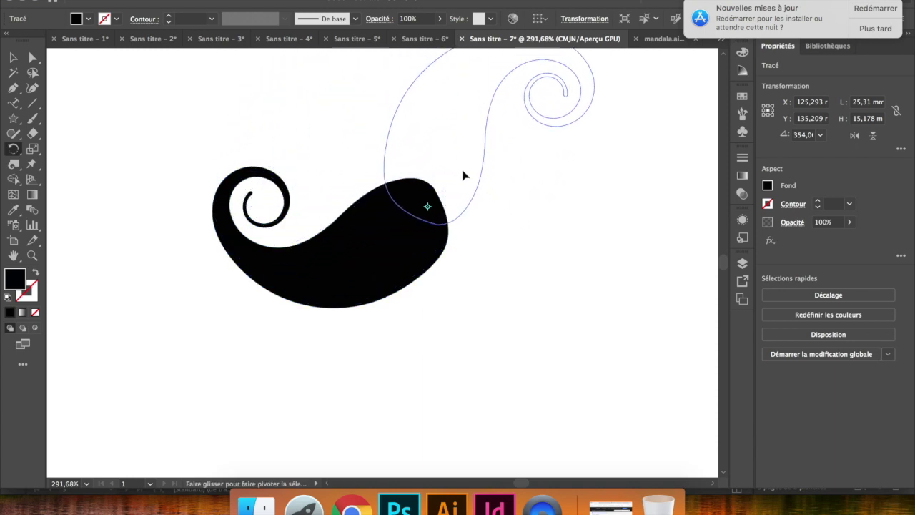
mouse_move(362, 170)
left_mouse_down()
mouse_move(504, 185)
mouse_move(414, 283)
mouse_move(333, 228)
left_mouse_up()
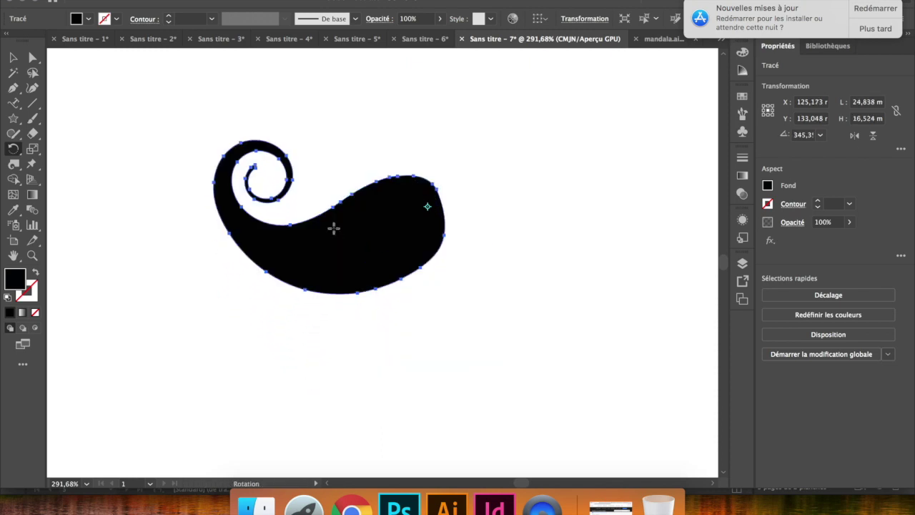
mouse_move(333, 228)
left_mouse_down()
mouse_move(372, 262)
mouse_move(341, 233)
left_mouse_up()
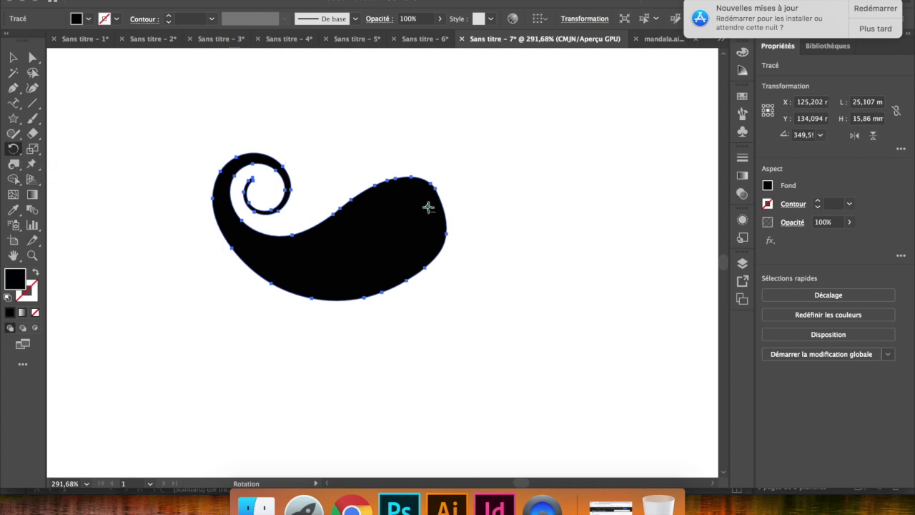
Make a copy of the paisley rotated 40° around its pivot via the Rotate dialog
left_click(428, 207, "alt")
left_click_drag(423, 148, 651, 159)
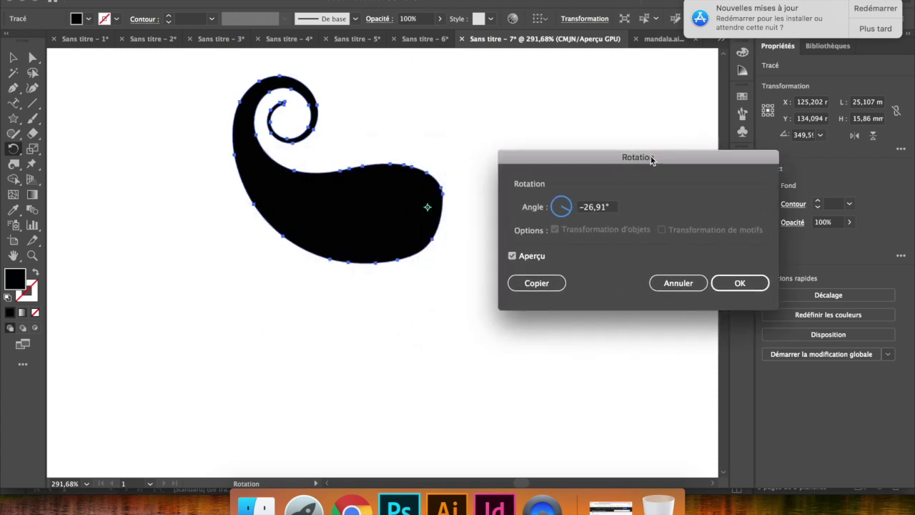
left_click_drag(562, 209, 563, 206)
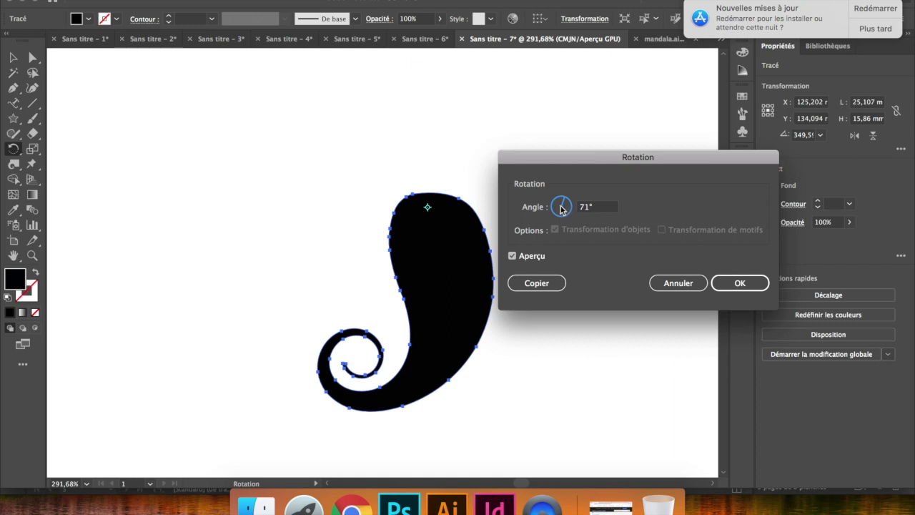
left_click(602, 209)
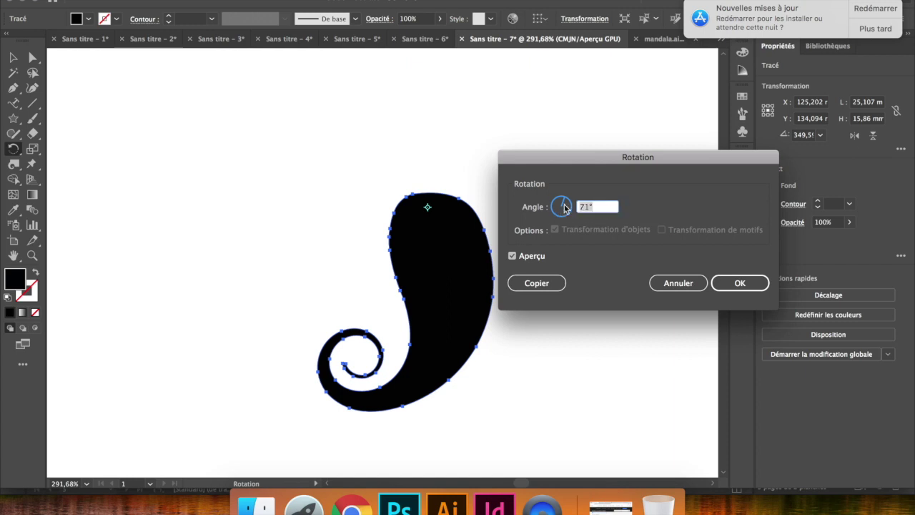
type("40")
left_click(537, 283)
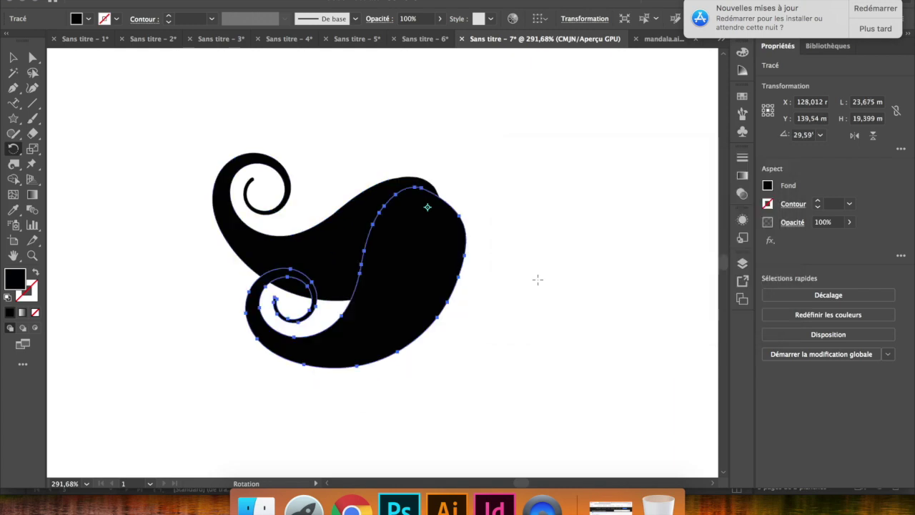
Repeat the 40° rotated copy three times to close the paisley ring, then zoom out
key("ctrl+d")
key("ctrl+d")
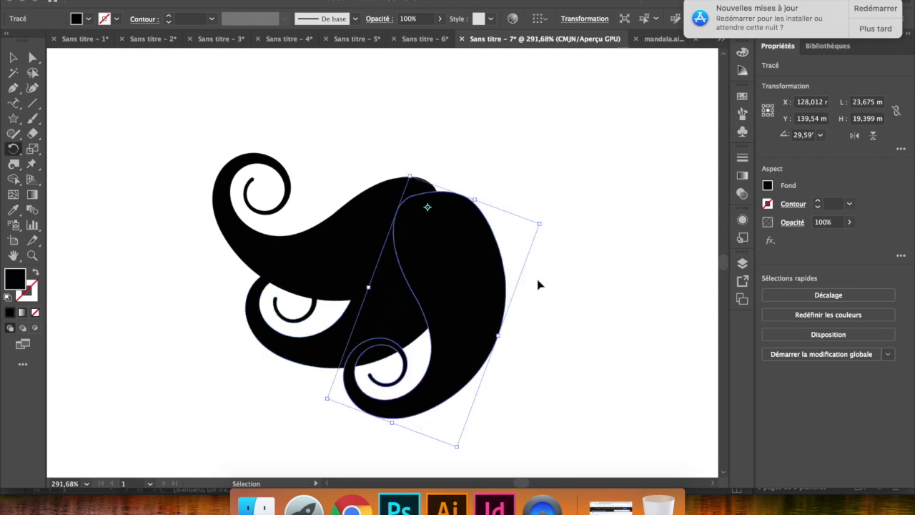
key("ctrl+d")
key("ctrl+d")
key("ctrl+d")
key("ctrl+d")
key("ctrl+d")
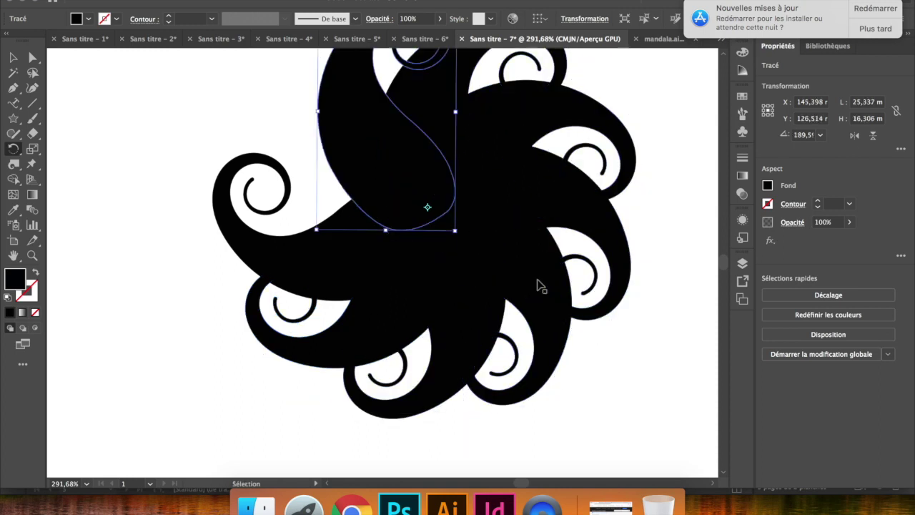
key("ctrl+d")
scroll(537, 279, "down", 5)
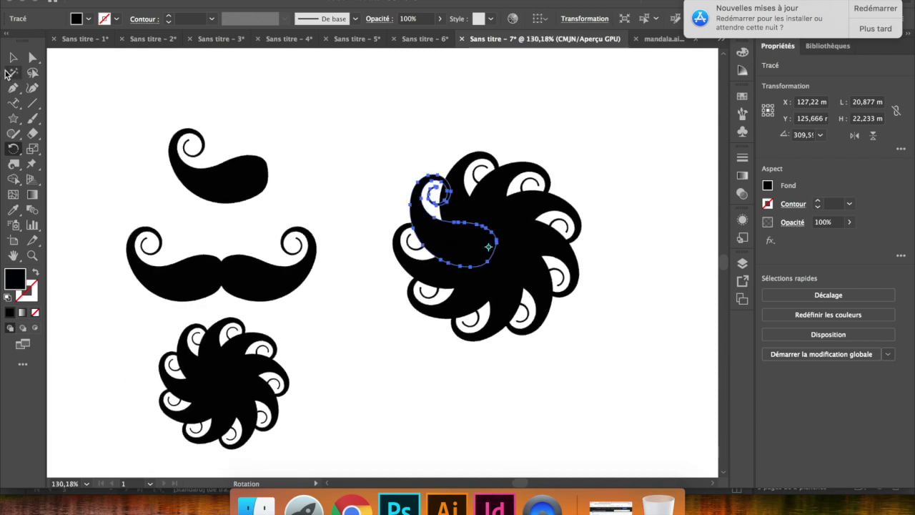
Select the entire paisley flower and scale it down to about 12.3 mm square
left_click(13, 57)
left_click(364, 216)
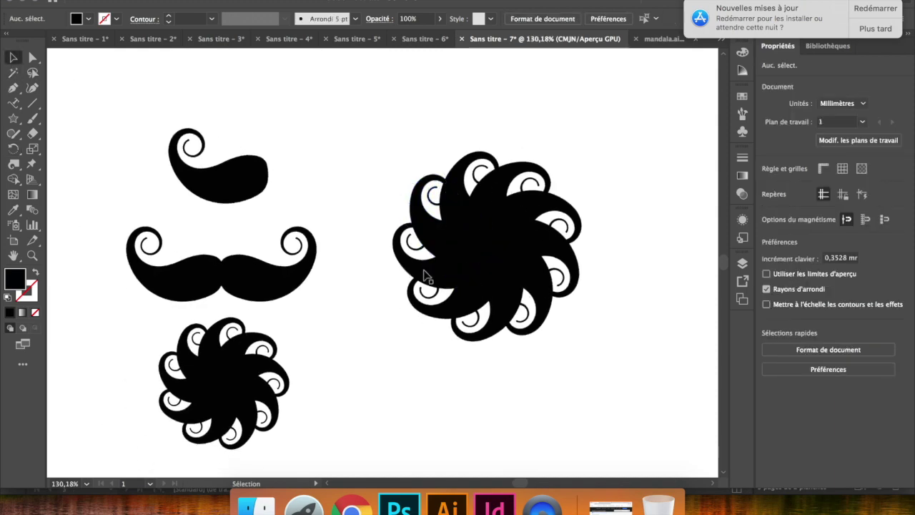
scroll(449, 275, "down", 2)
scroll(448, 275, "right", 2)
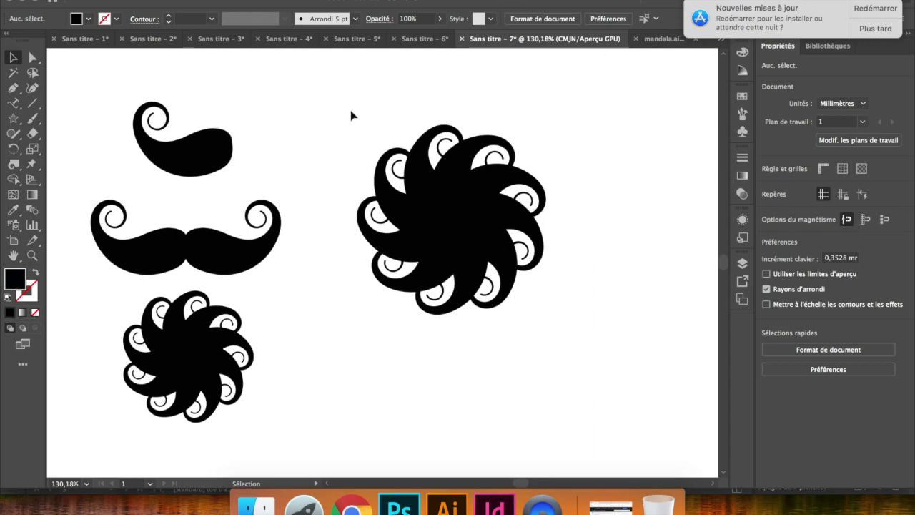
left_click_drag(351, 115, 596, 326)
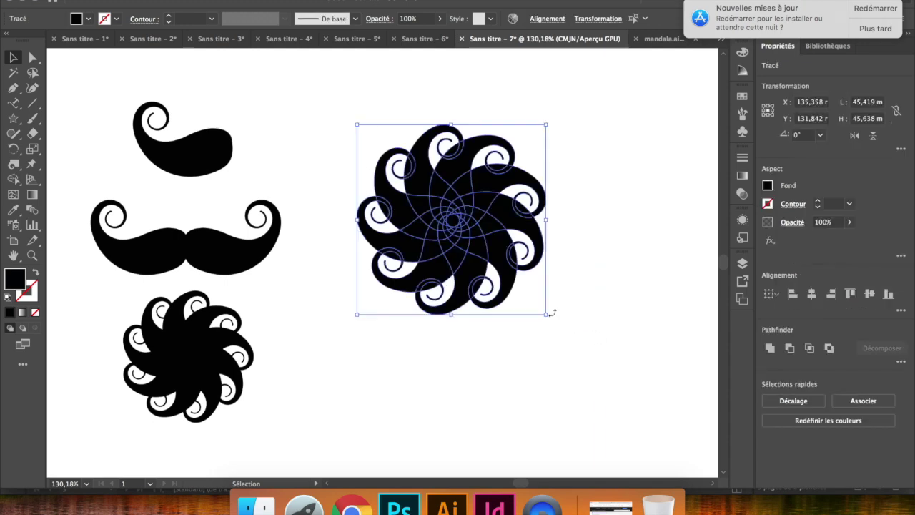
mouse_move(547, 316)
left_mouse_down()
mouse_move(401, 169)
mouse_move(506, 158)
left_mouse_up()
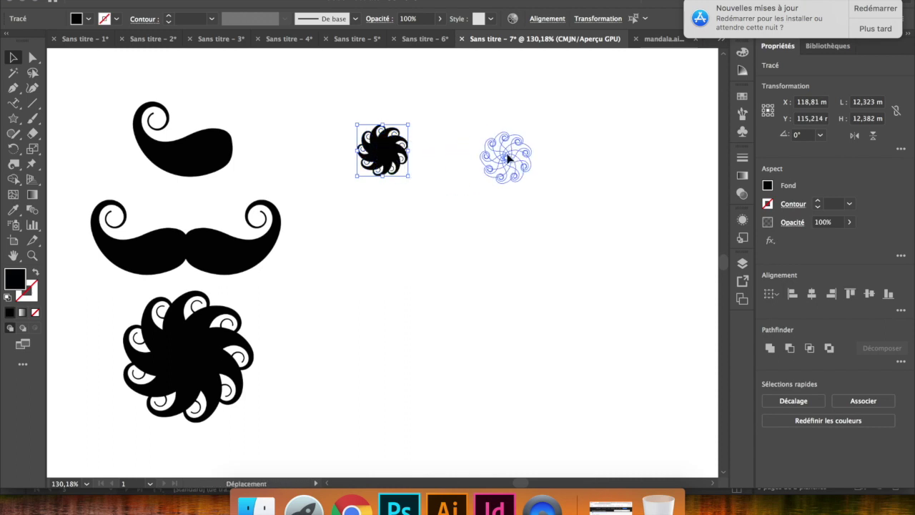
Group the small flower's paths and draw an unfilled 46.8 mm circle below it
left_click(497, 228)
left_click_drag(468, 133, 553, 193)
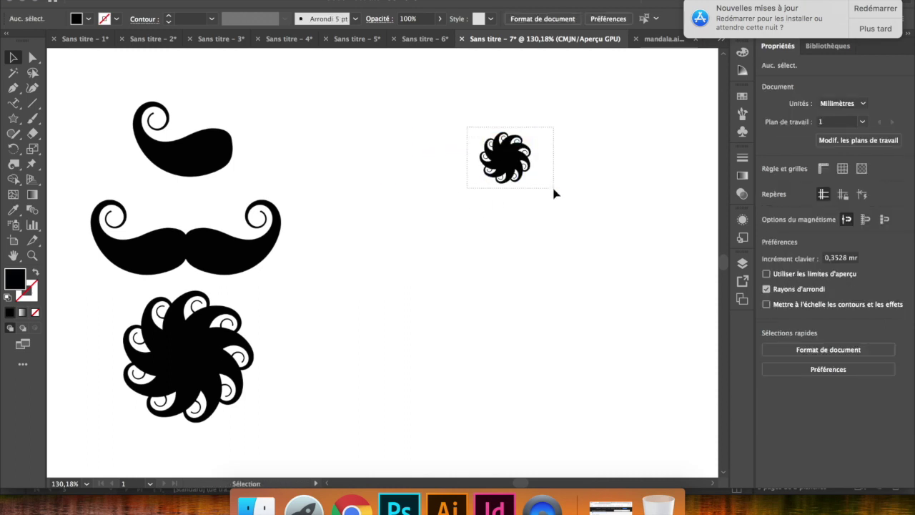
key("ctrl+g")
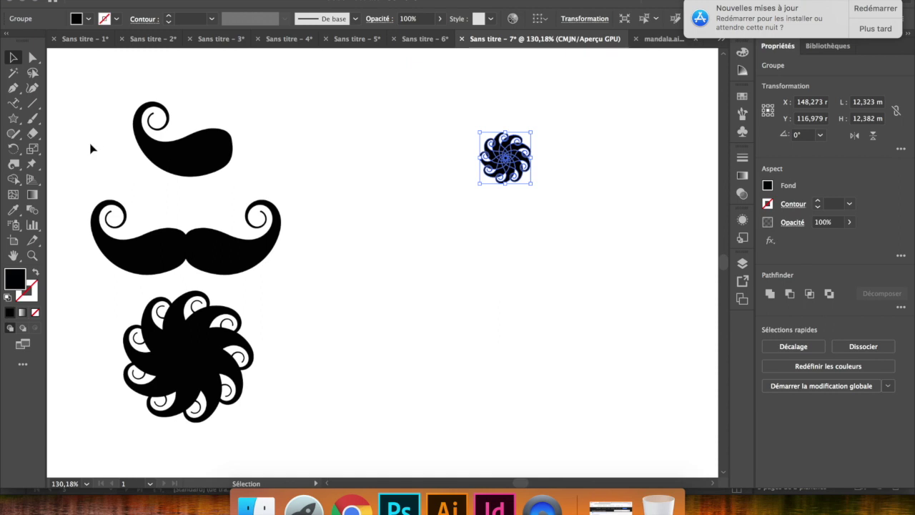
left_click(13, 118)
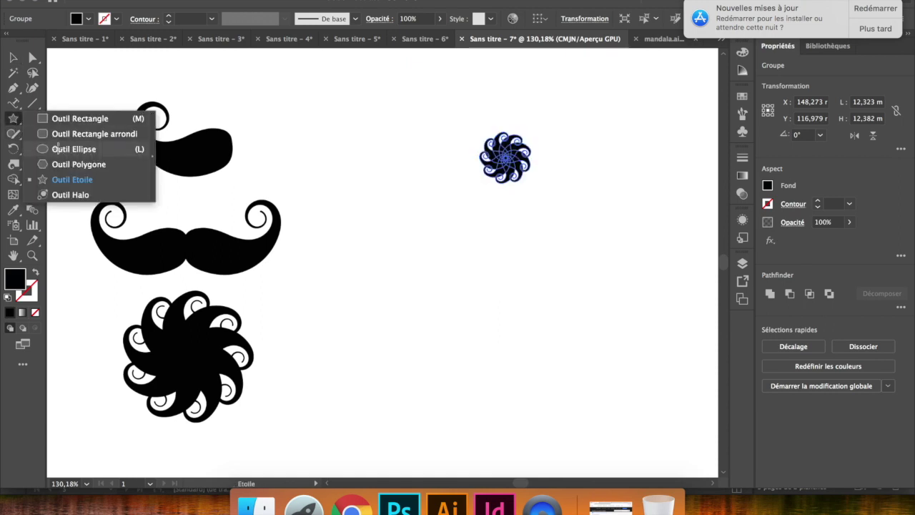
left_click(58, 149)
left_click_drag(413, 195, 606, 365)
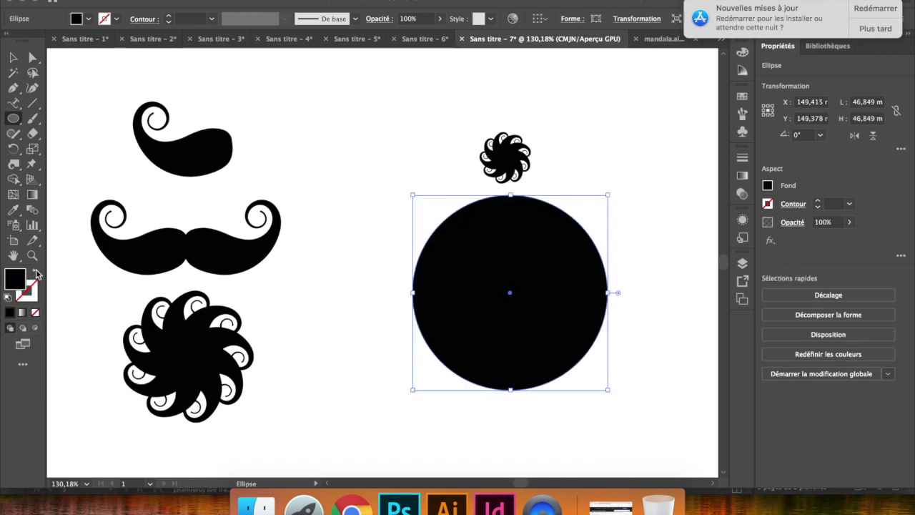
left_click(36, 273)
Centre the flower horizontally over the circle and switch to Outline view
left_click(12, 57)
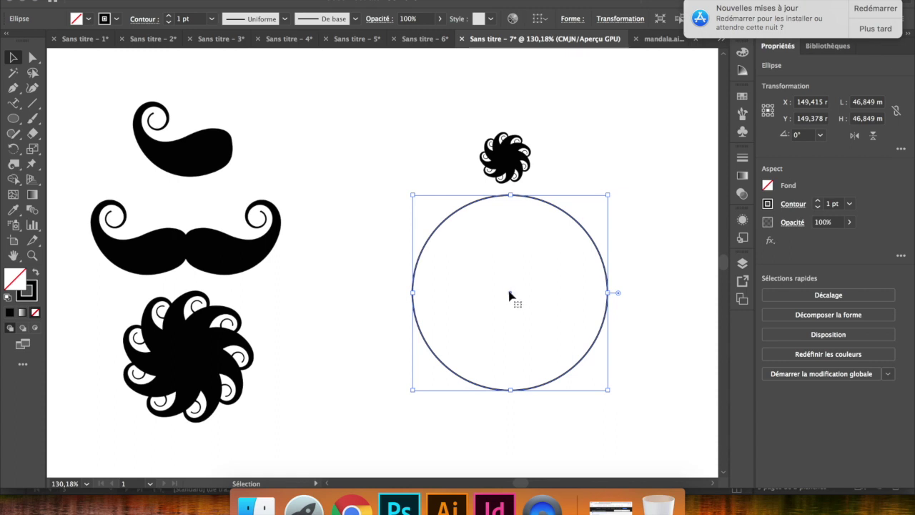
left_click_drag(471, 140, 527, 212)
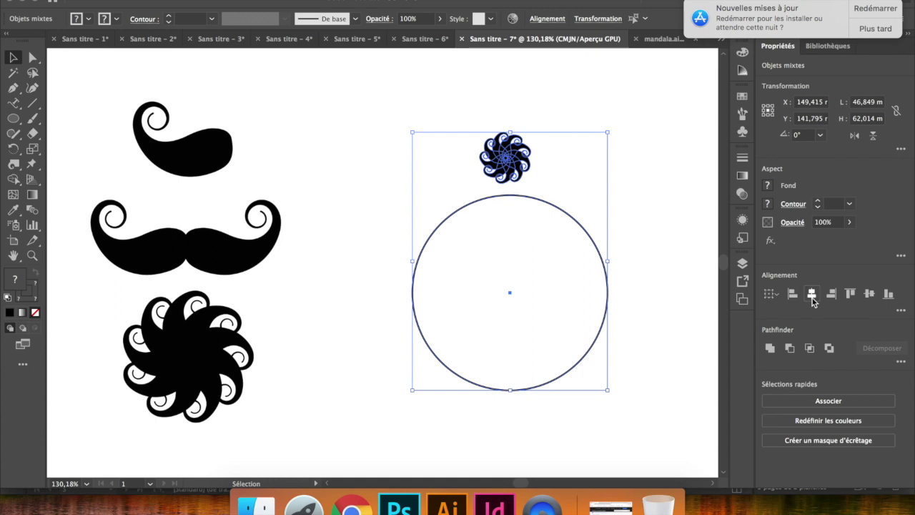
left_click(811, 298)
left_click(660, 261)
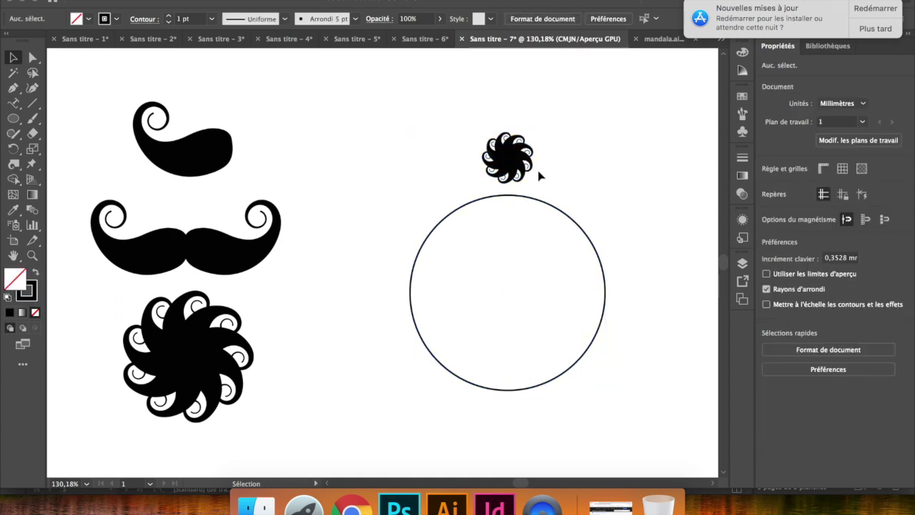
left_click(515, 163)
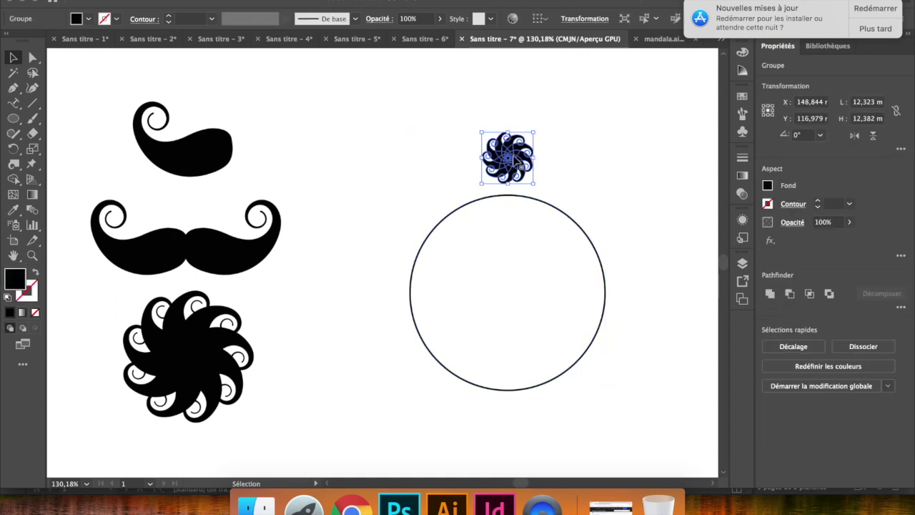
key("super+y")
left_click(626, 197)
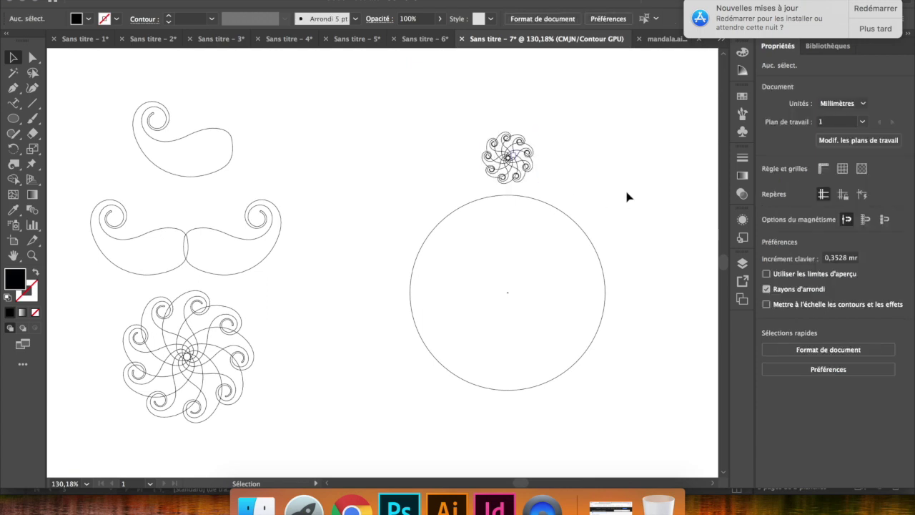
Rotate a copy of the small flower 30° around the circle's centre
left_click_drag(458, 147, 547, 162)
scroll(523, 235, "up", 3)
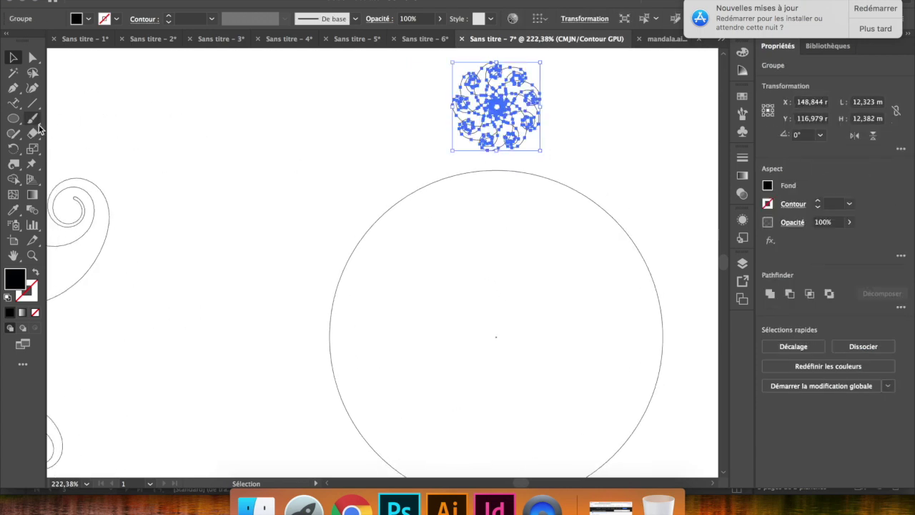
left_click(14, 149)
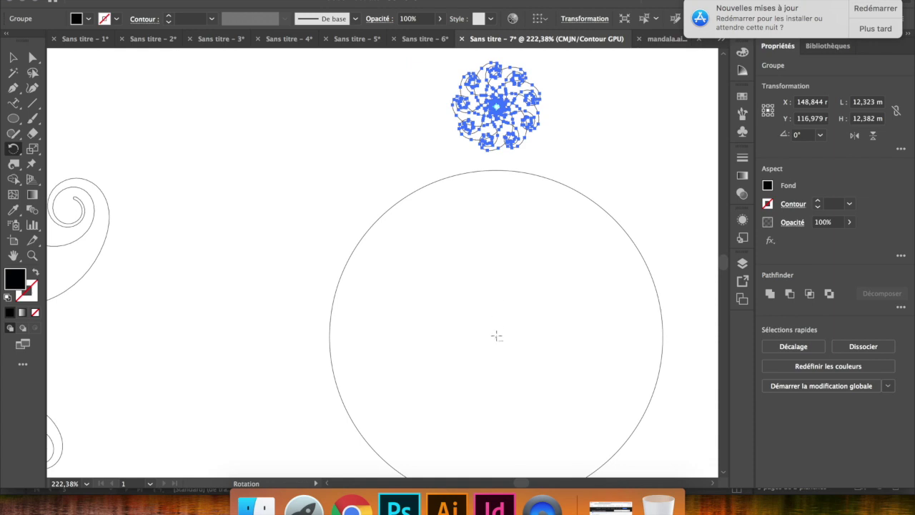
left_click(496, 336, "alt")
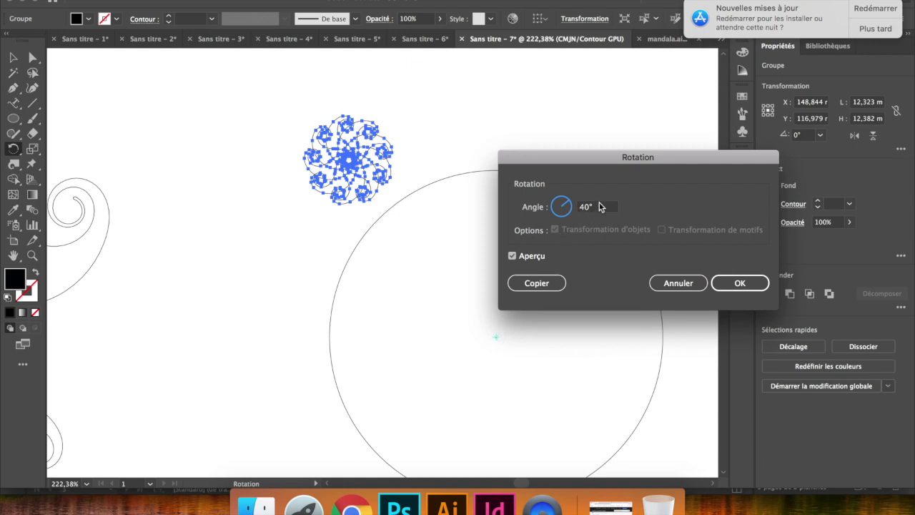
double_click(582, 208)
type("30")
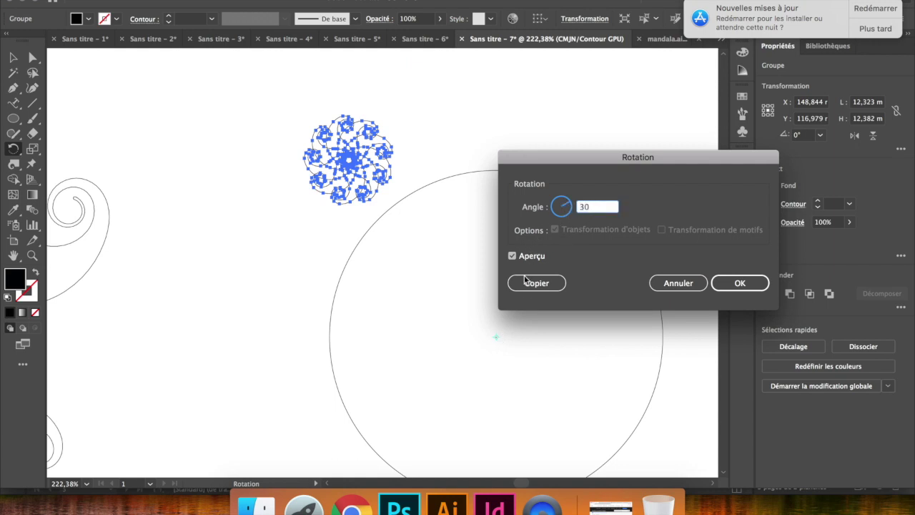
left_click(525, 281)
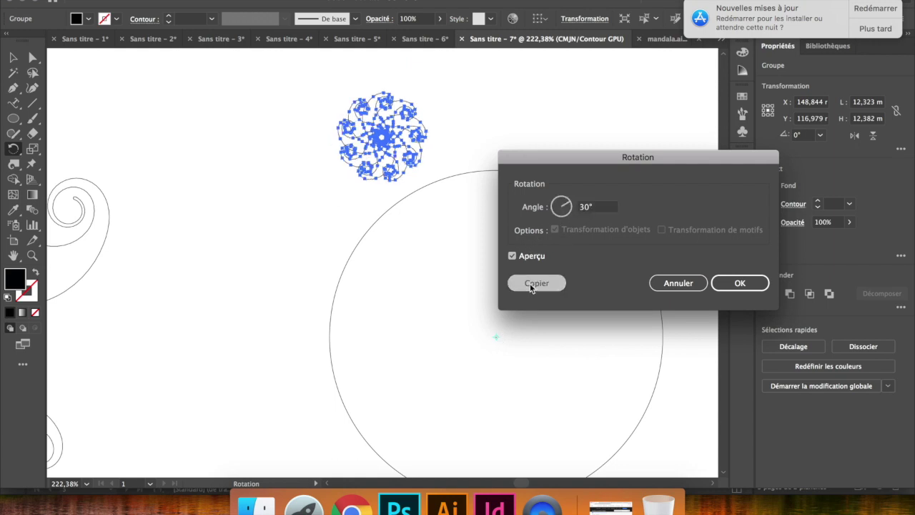
Repeat the 30° rotated copy until the flower ring closes, then return to Preview and deselect
key("v")
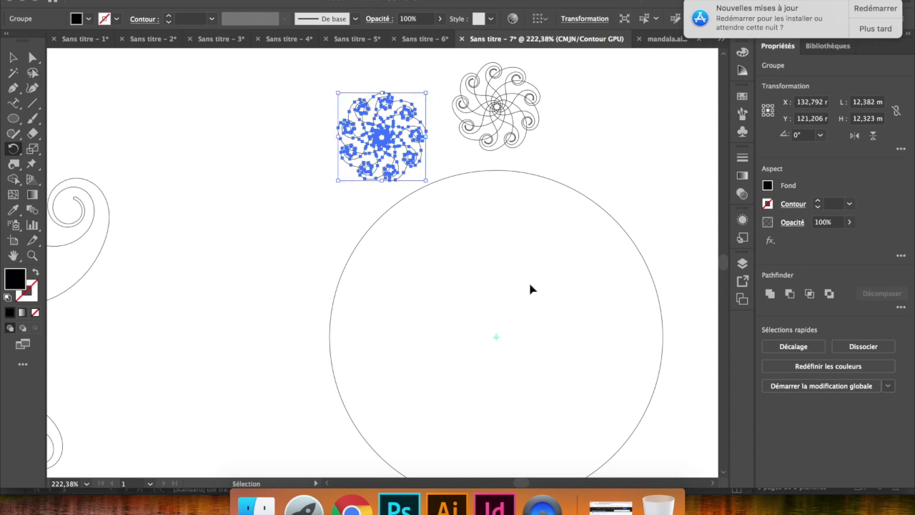
key("ctrl+y")
key("shift+Left")
key("shift+Down")
key("ctrl+d")
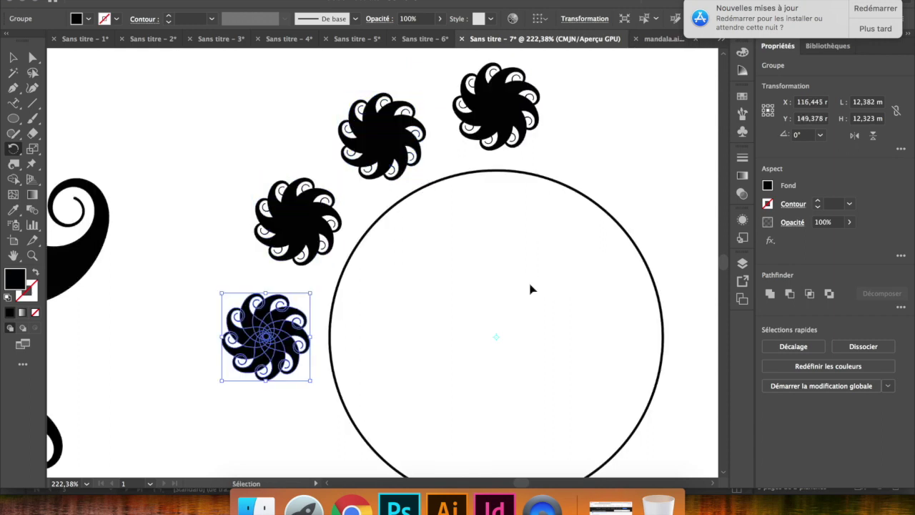
key("ctrl+d")
key("ctrl+d")
key("ctrl+d")
key("ctrl+d")
key("ctrl+d")
key("ctrl+d")
key("ctrl+d")
key("r")
scroll(511, 288, "down", 5)
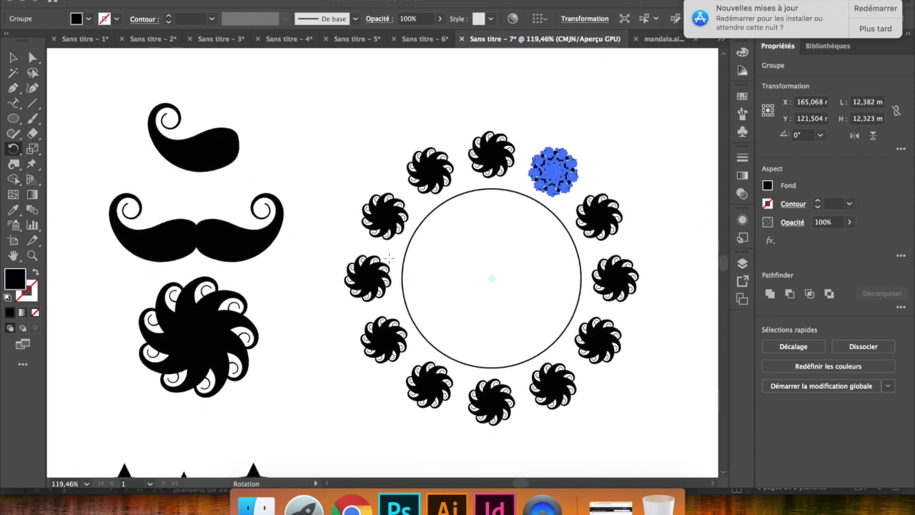
left_click(13, 58)
left_click(389, 110)
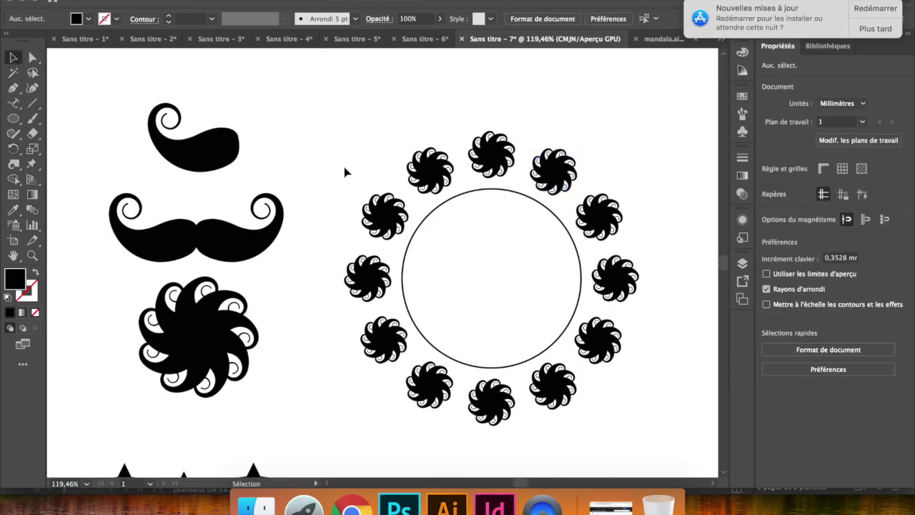
key("ctrl+Tab")
scroll(419, 249, "up", 3)
scroll(418, 249, "up", 3)
scroll(421, 249, "up", 3)
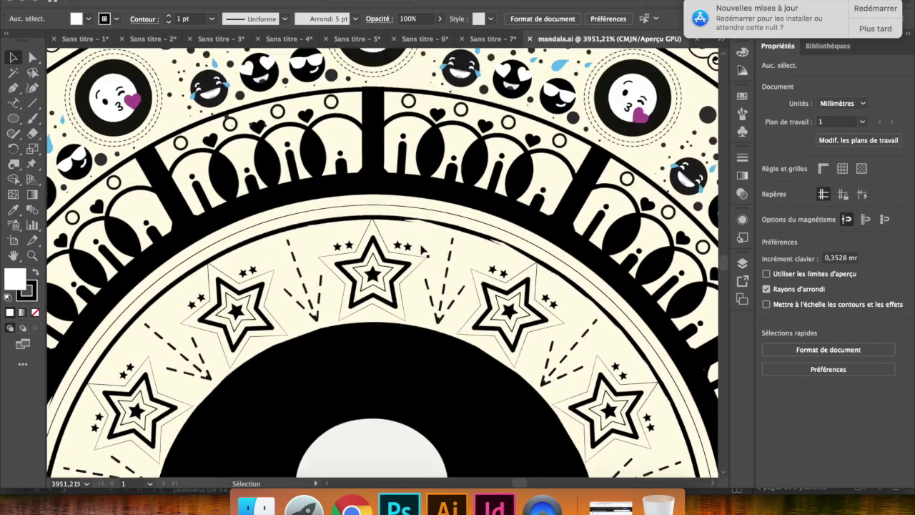
scroll(422, 250, "up", 3)
scroll(422, 248, "up", 3)
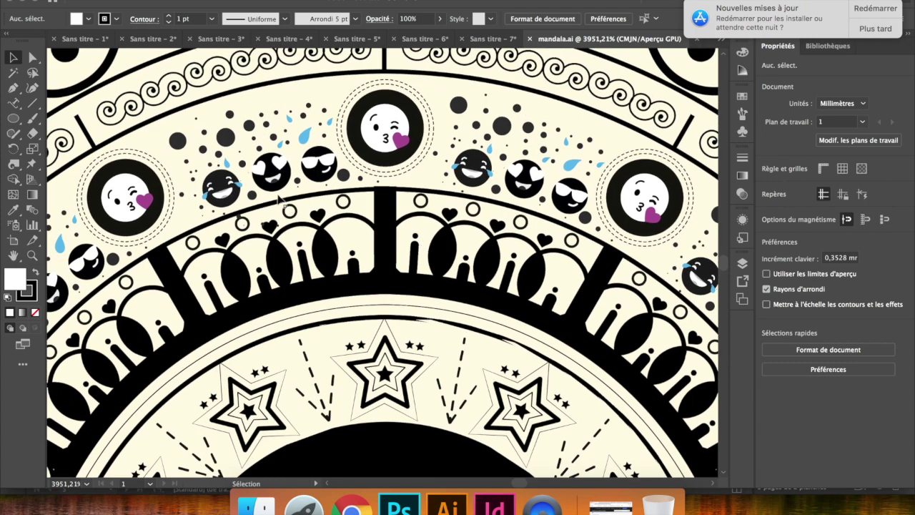
scroll(296, 200, "left", 3)
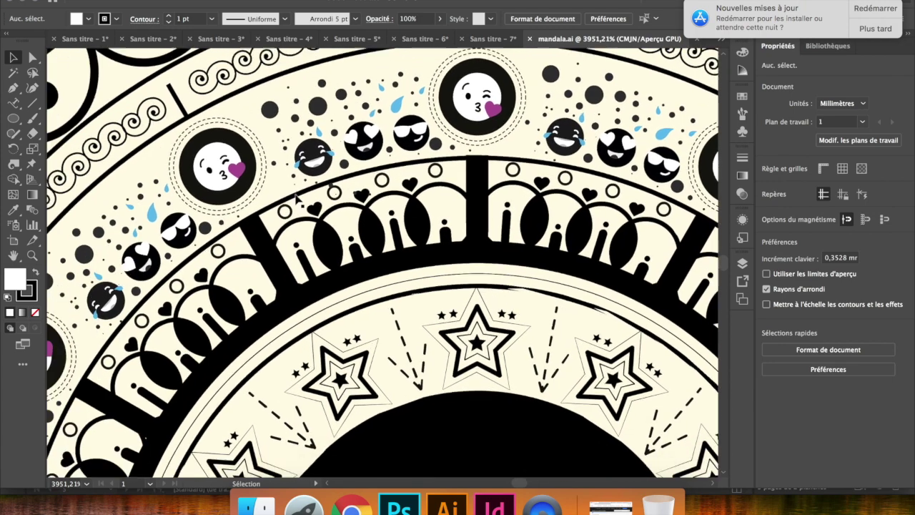
scroll(296, 200, "left", 3)
scroll(297, 201, "left", 2)
scroll(297, 201, "down", 3)
scroll(298, 201, "down", 3)
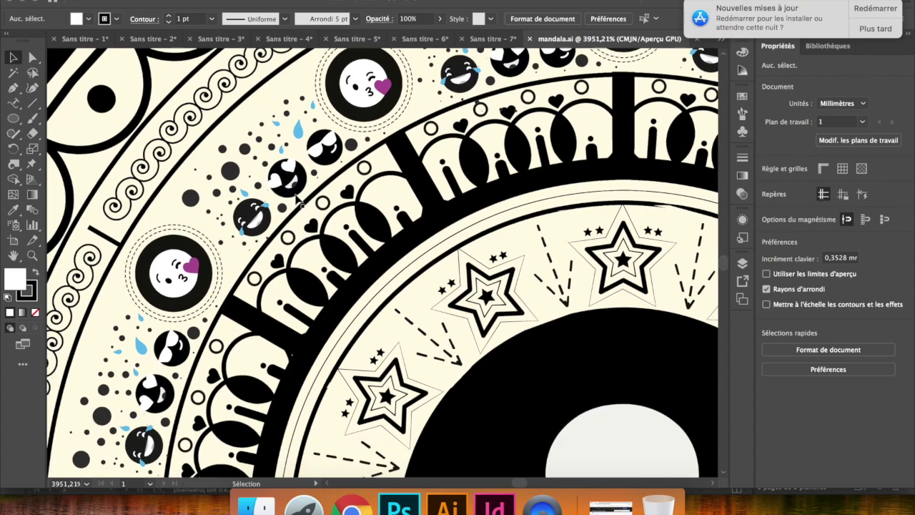
scroll(297, 200, "down", 5)
scroll(297, 200, "down", 1)
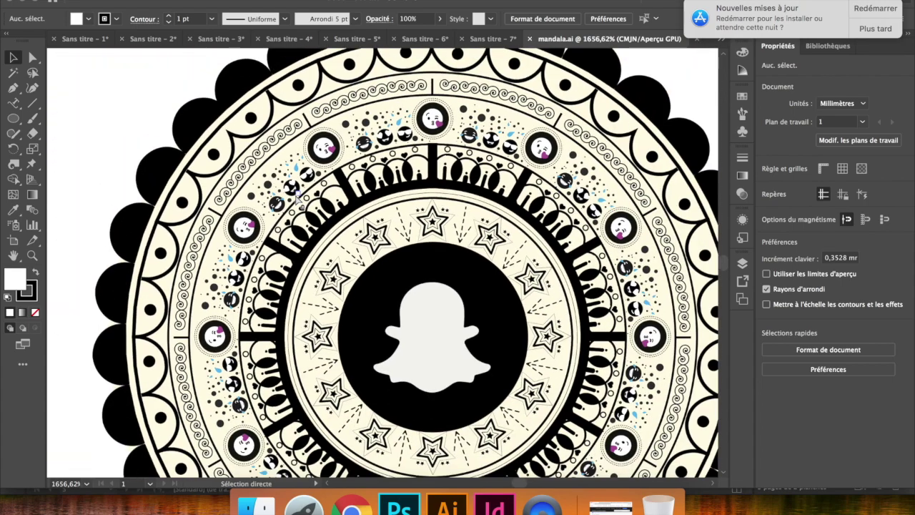
key("ctrl+y")
scroll(308, 194, "up", 2)
scroll(307, 194, "up", 3)
key("ctrl+shift+Tab")
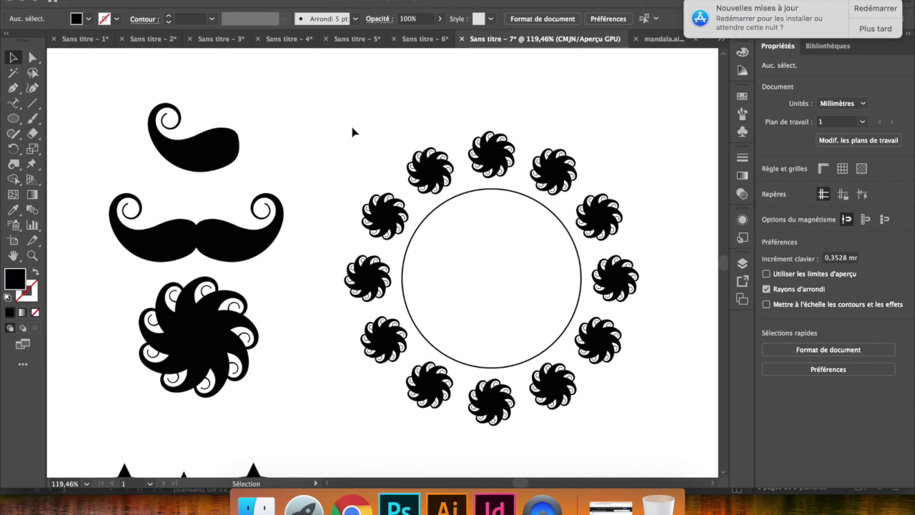
Delete the flower ring and its circle from the canvas
left_click_drag(352, 126, 672, 398)
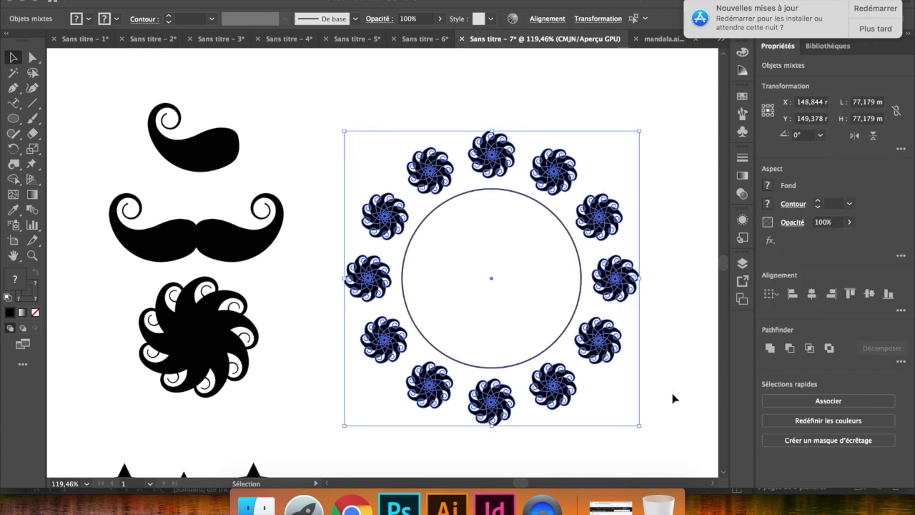
key("Delete")
scroll(298, 369, "down", 3)
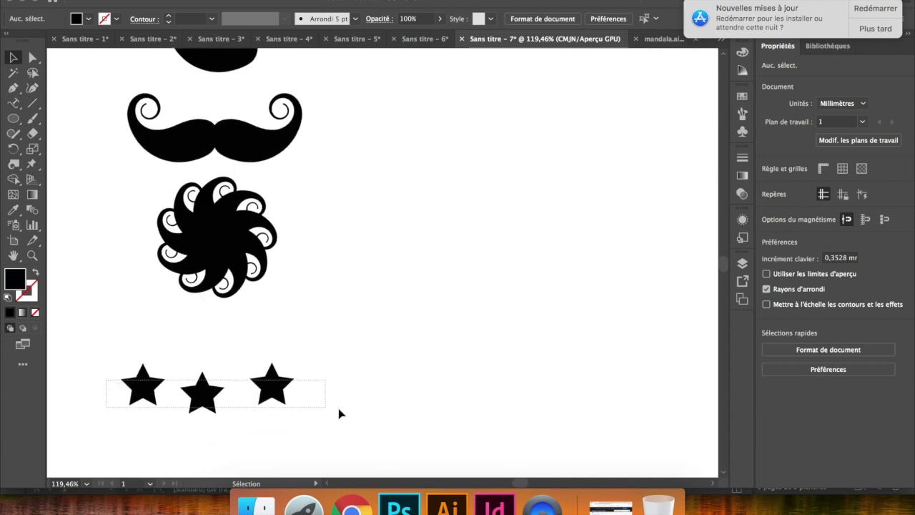
Move the three stars up, align their vertical centres and distribute them evenly by centre
left_click_drag(107, 380, 340, 412)
left_click_drag(272, 391, 585, 287)
scroll(584, 287, "up", 3)
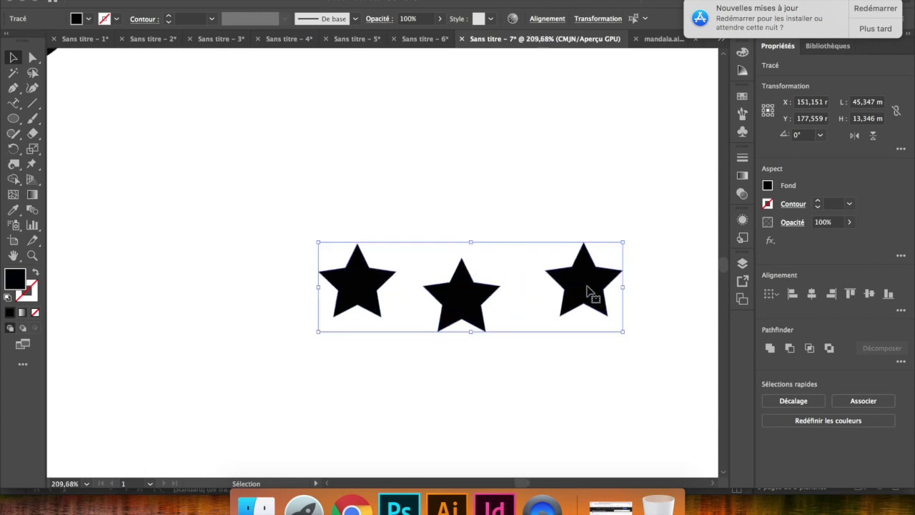
left_click(870, 298)
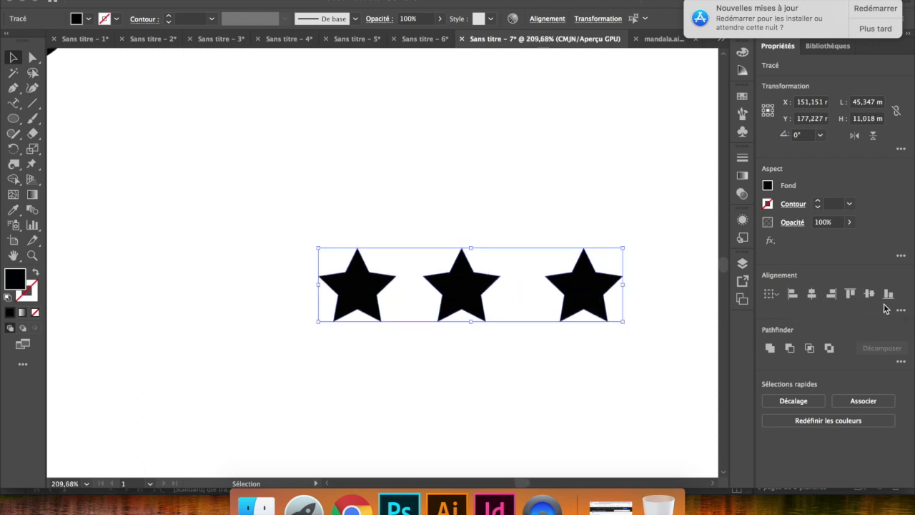
left_click(901, 312)
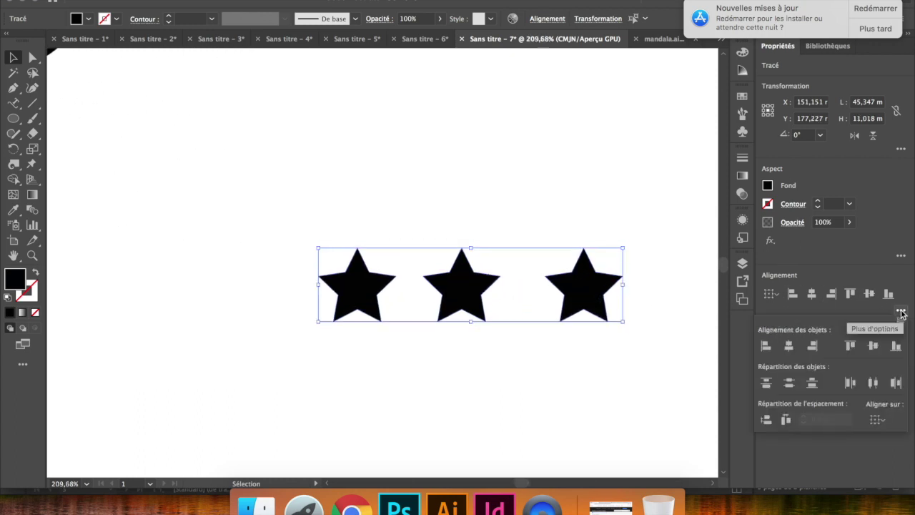
left_click(873, 384)
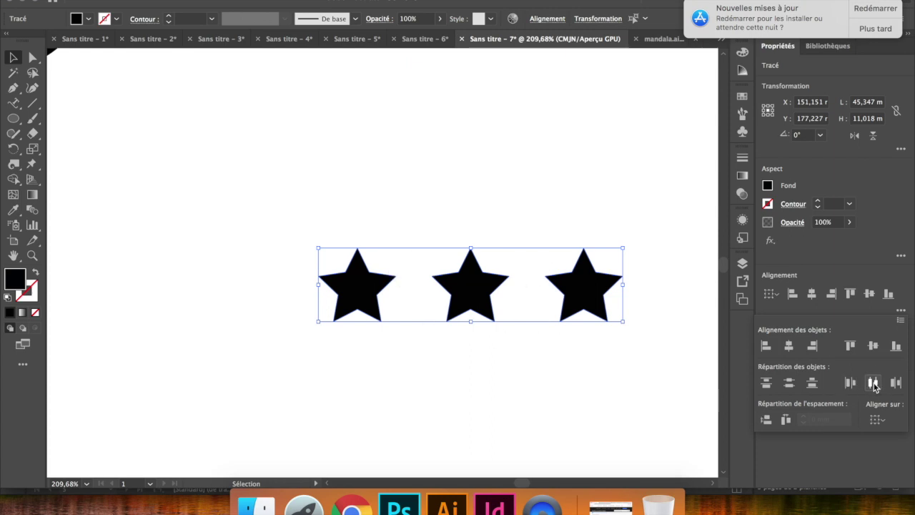
right_click(477, 285)
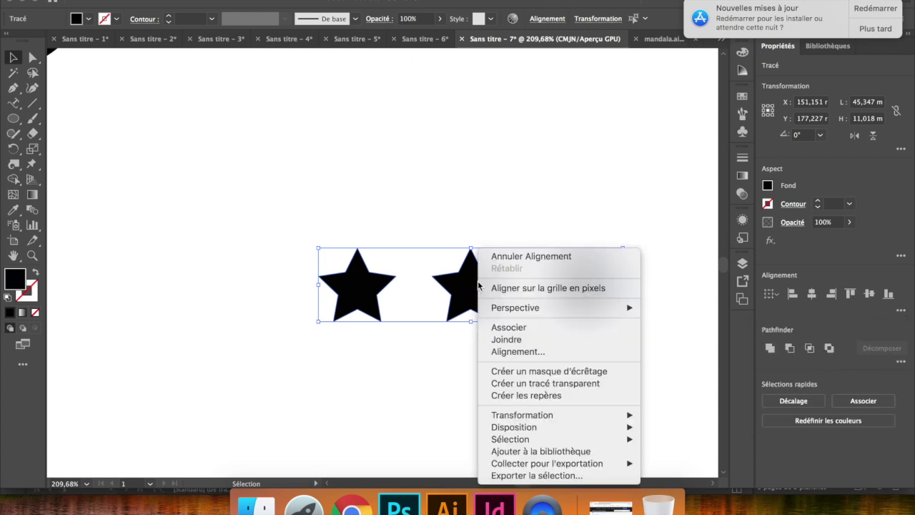
mouse_move(522, 415)
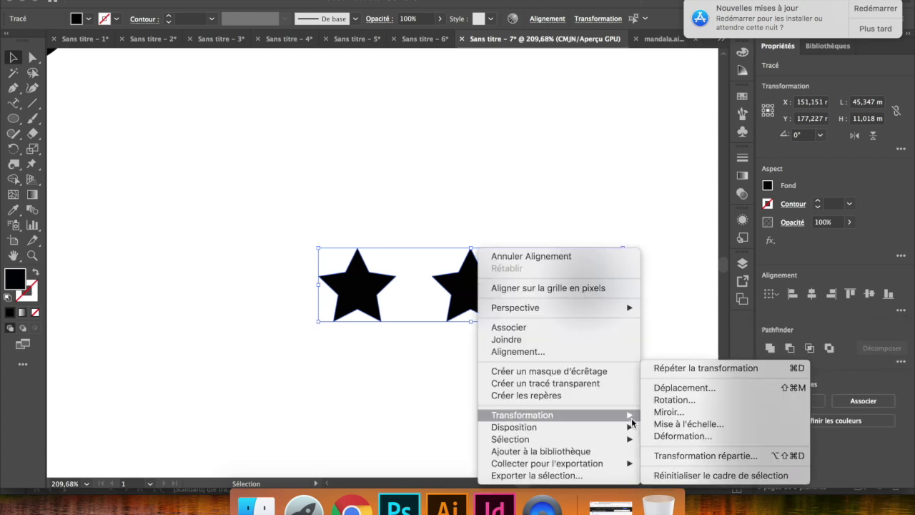
Rotate each star by 110° with Transform Each, keeping horizontal scale 100% and move 0, then deselect
left_click(732, 456)
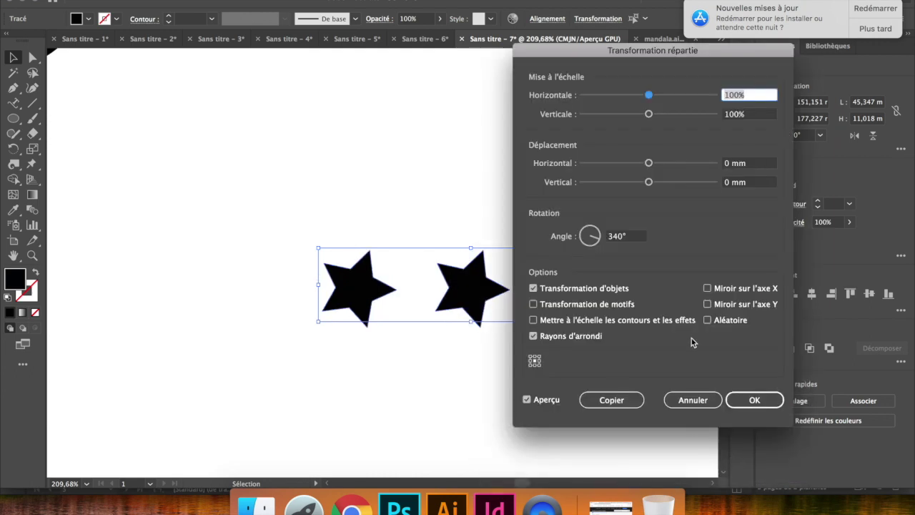
left_click_drag(616, 55, 752, 61)
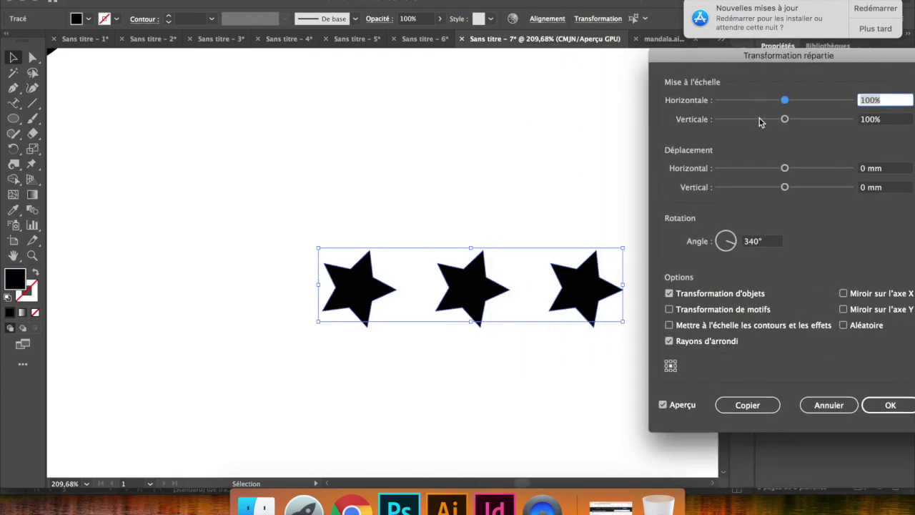
mouse_move(784, 100)
left_mouse_down()
mouse_move(764, 103)
mouse_move(785, 104)
left_mouse_up()
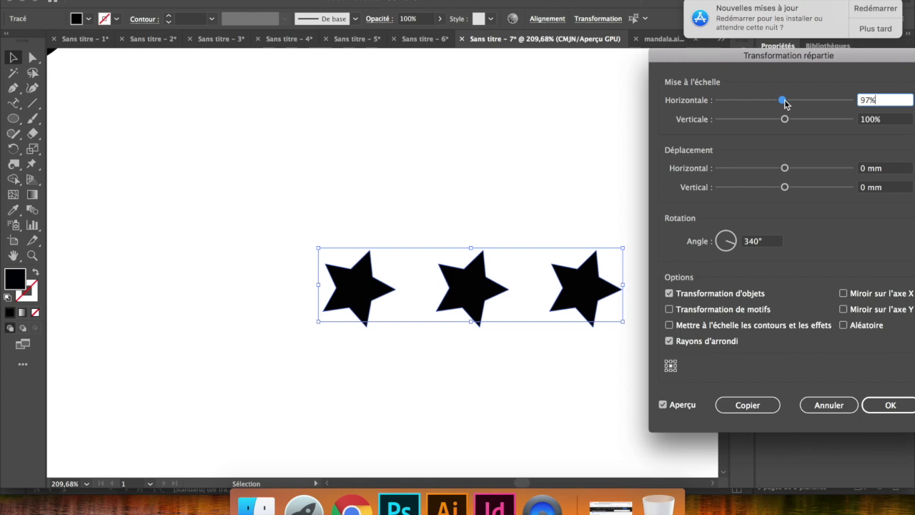
type("100")
mouse_move(784, 168)
left_mouse_down()
mouse_move(761, 170)
mouse_move(779, 170)
left_mouse_up()
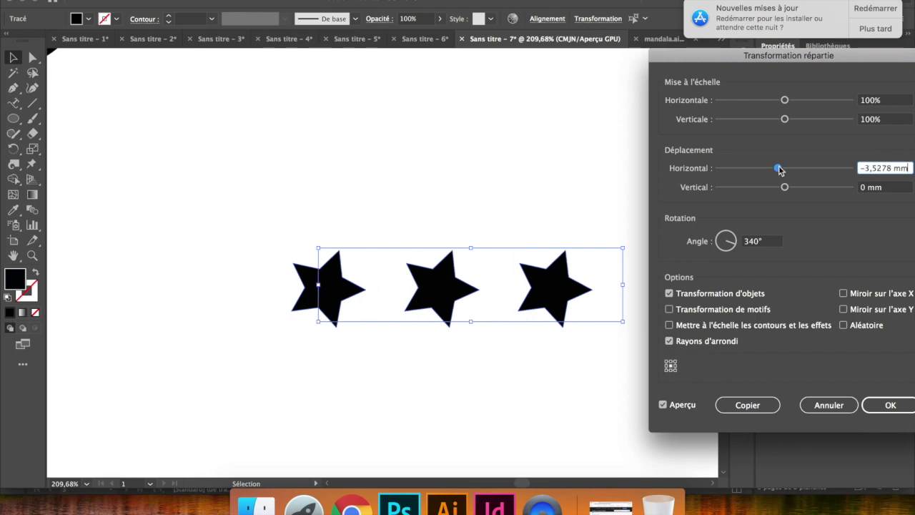
double_click(885, 167)
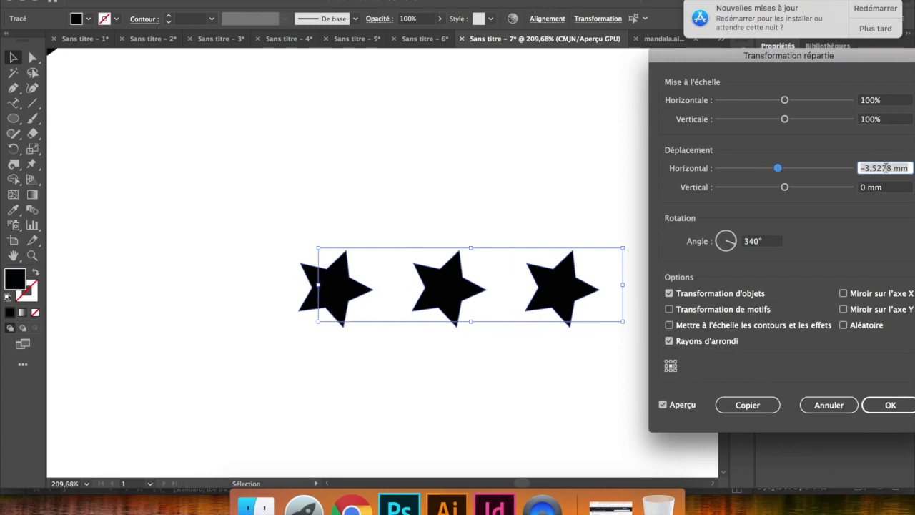
type("0")
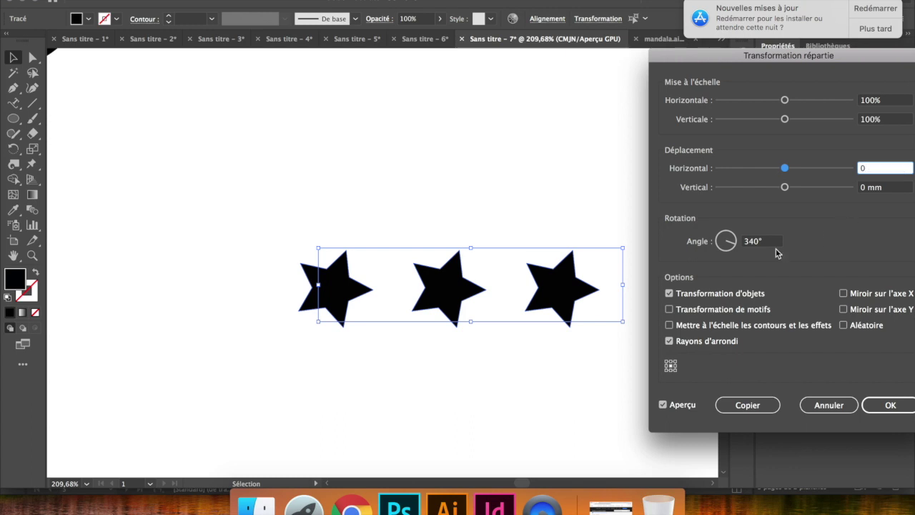
left_click_drag(732, 243, 723, 237)
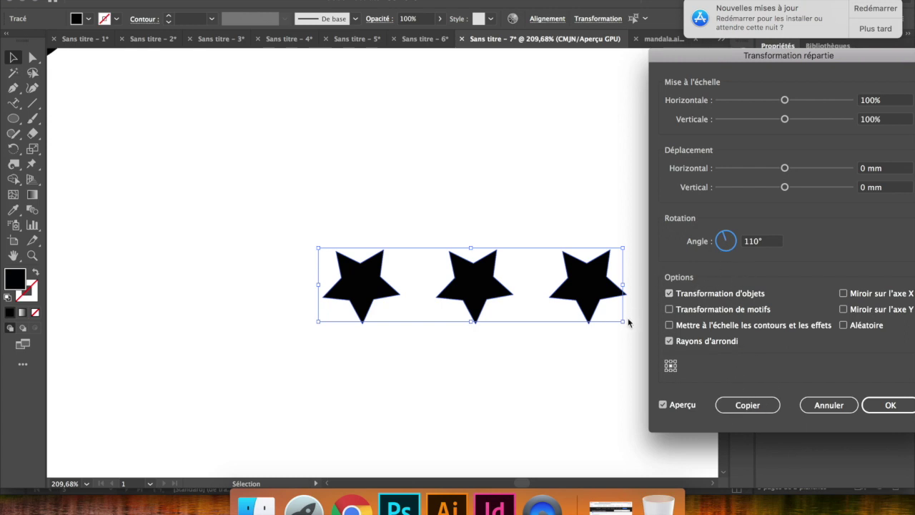
left_click(889, 406)
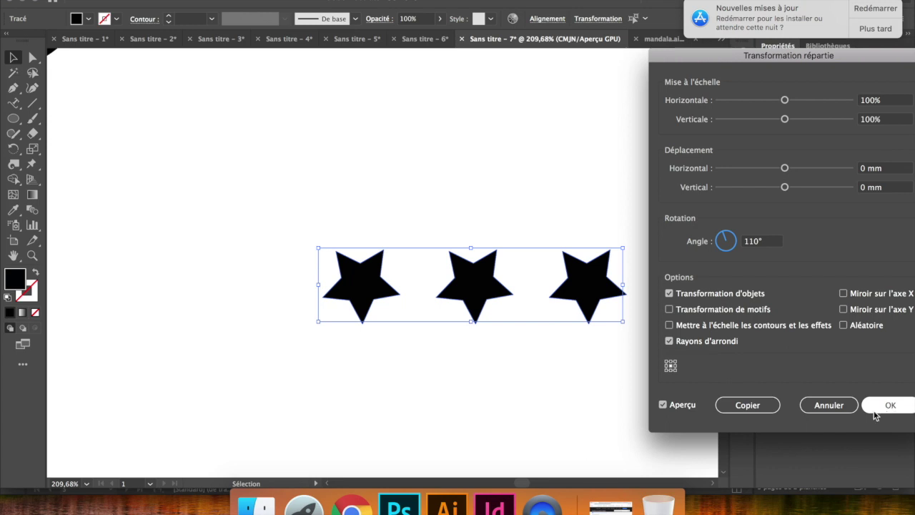
left_click(892, 408)
left_click(622, 411)
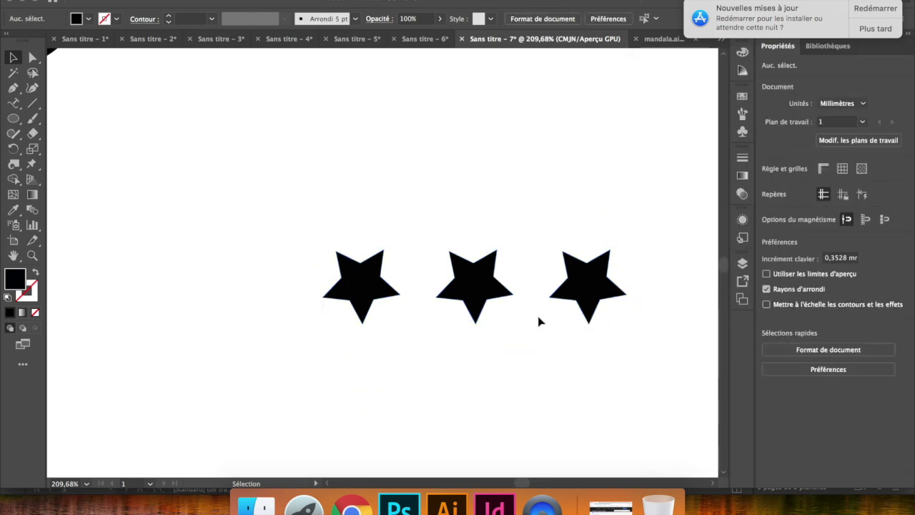
scroll(535, 309, "down", 2)
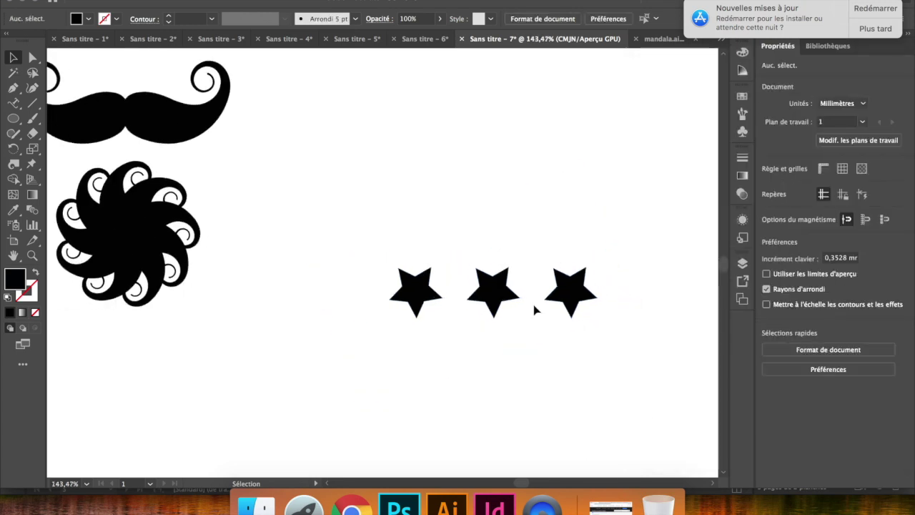
scroll(535, 309, "up", 1)
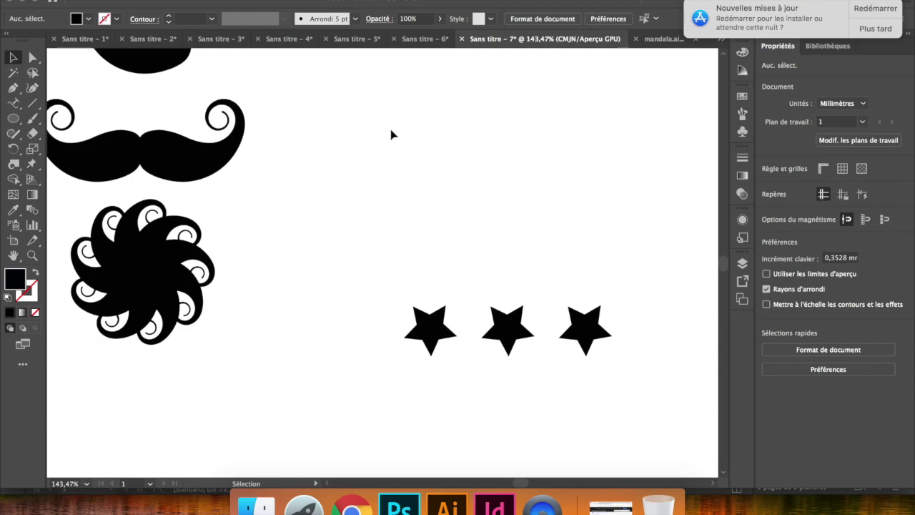